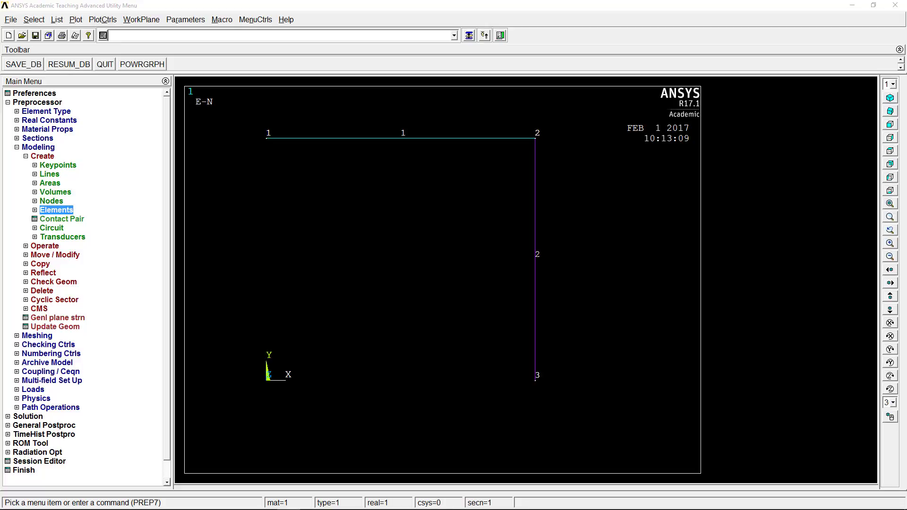
Define an I-beam common section with 6.49 flange widths and 0.23 web thickness in Beam Tool.
click(58, 130)
click(58, 131)
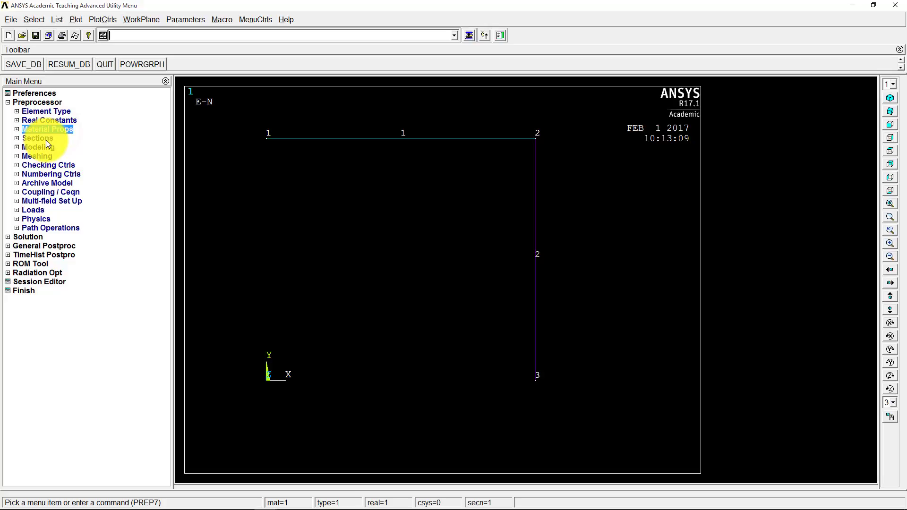
click(46, 139)
click(53, 165)
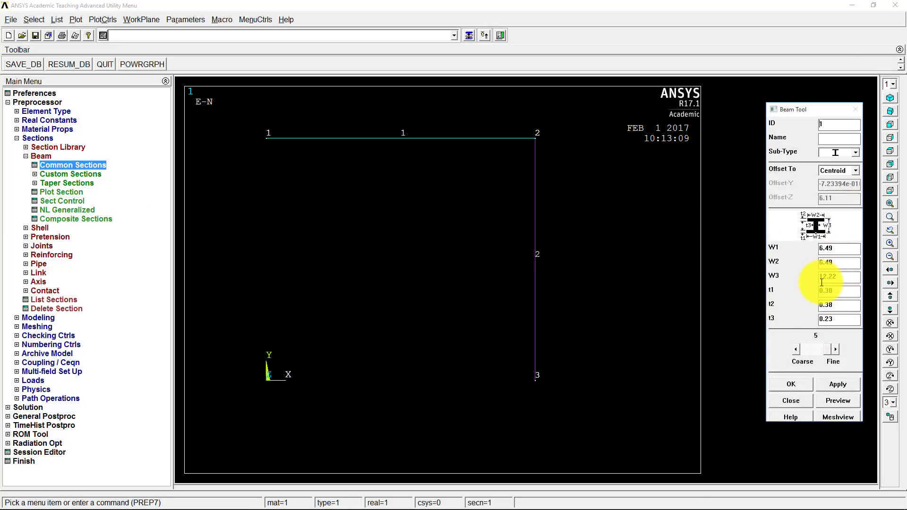
click(793, 382)
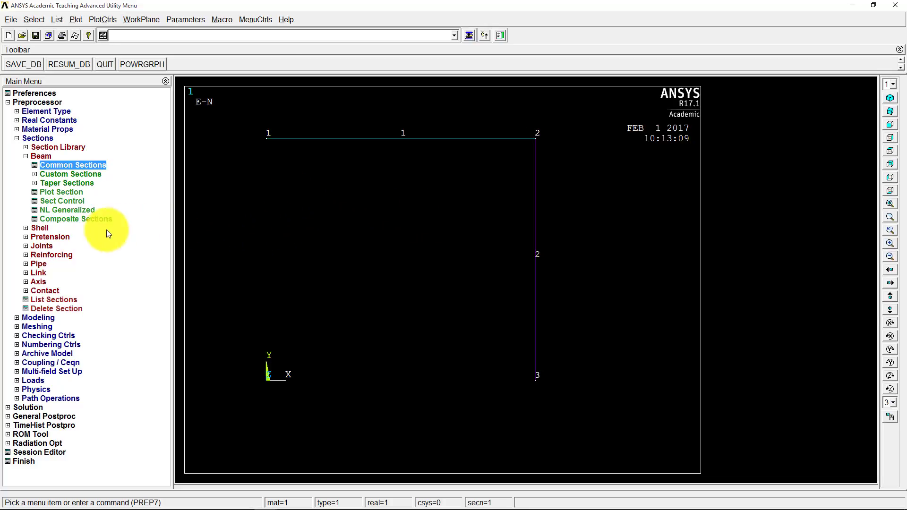
Turn on ESHAPE element shape display in Size and Shape so beams render as I-sections.
click(102, 19)
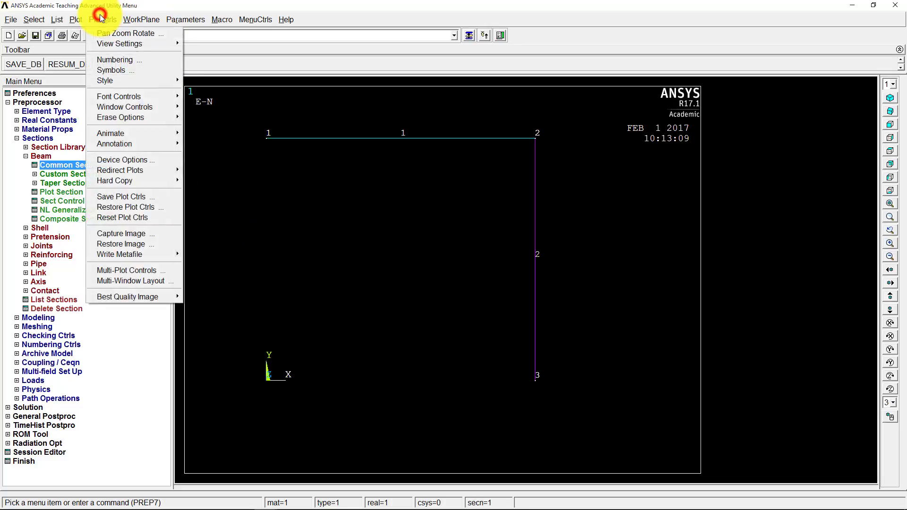
mouse_move(118, 81)
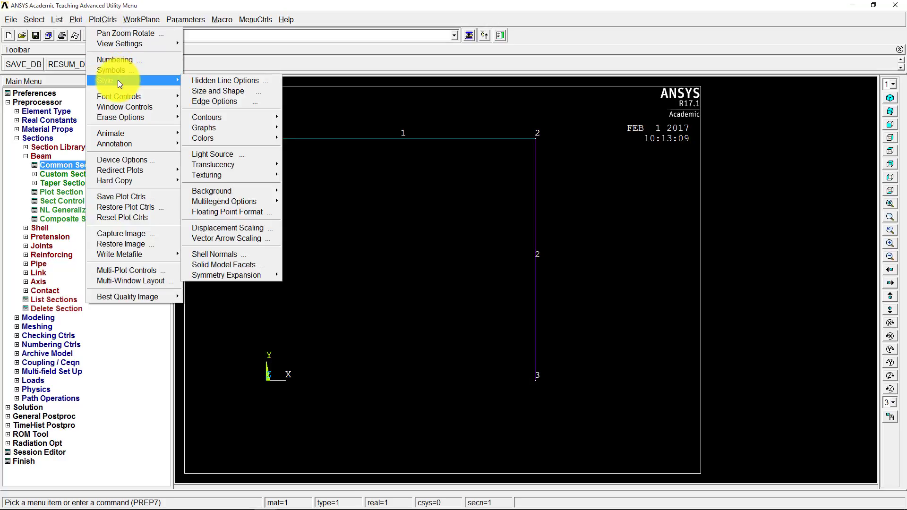
click(237, 92)
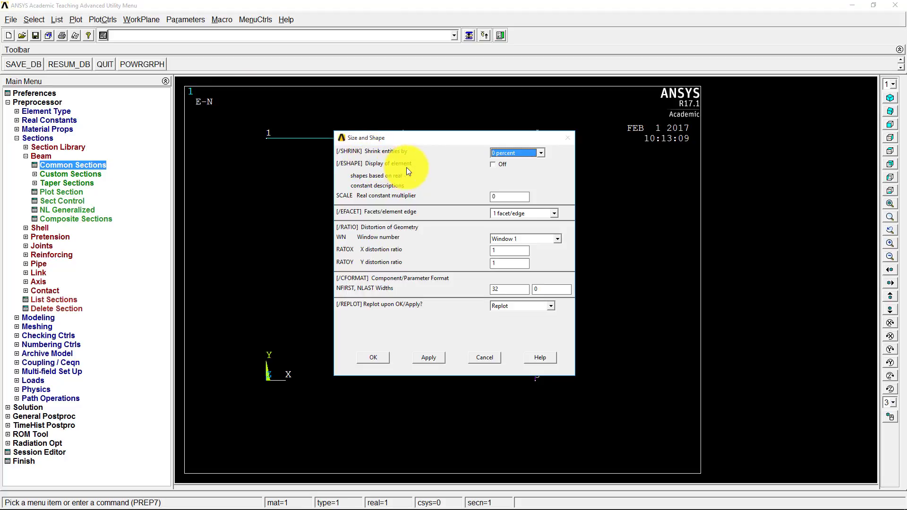
click(503, 164)
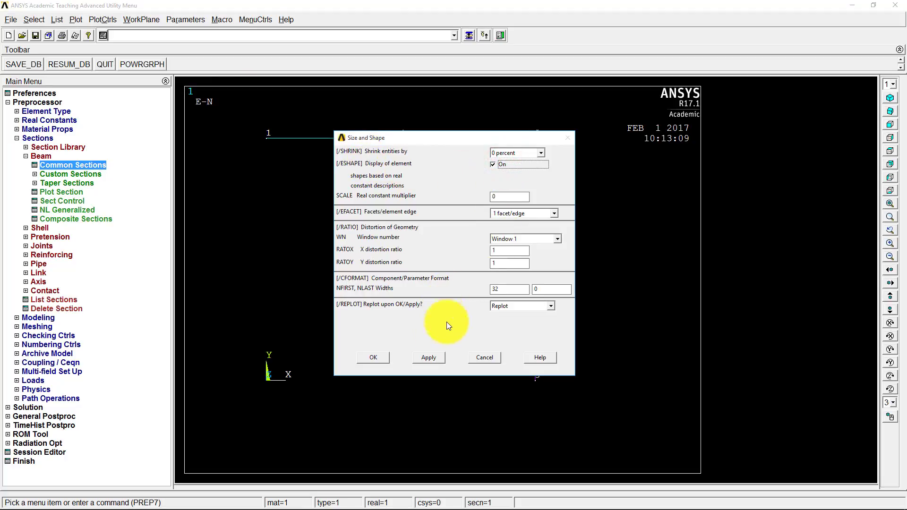
click(383, 359)
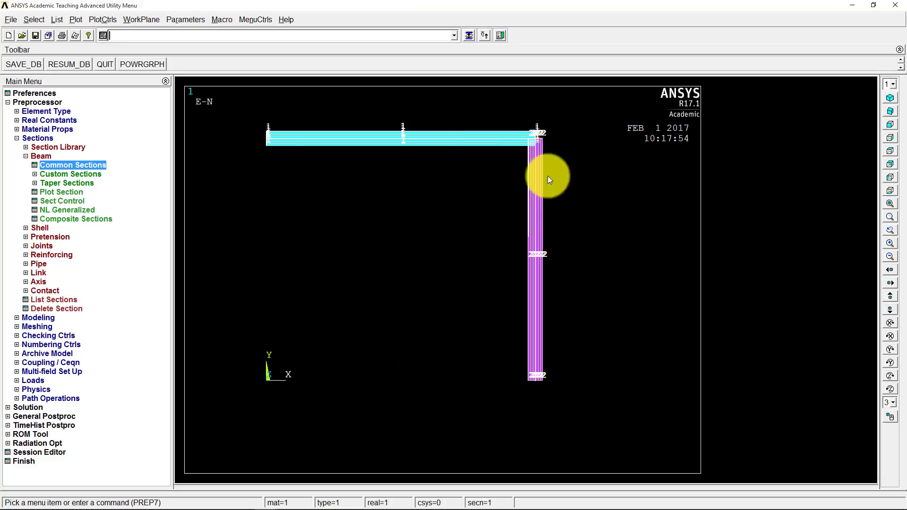
Rotate the L-shaped frame in Dynamic Model Mode to reveal the I-beams' section depth.
click(891, 418)
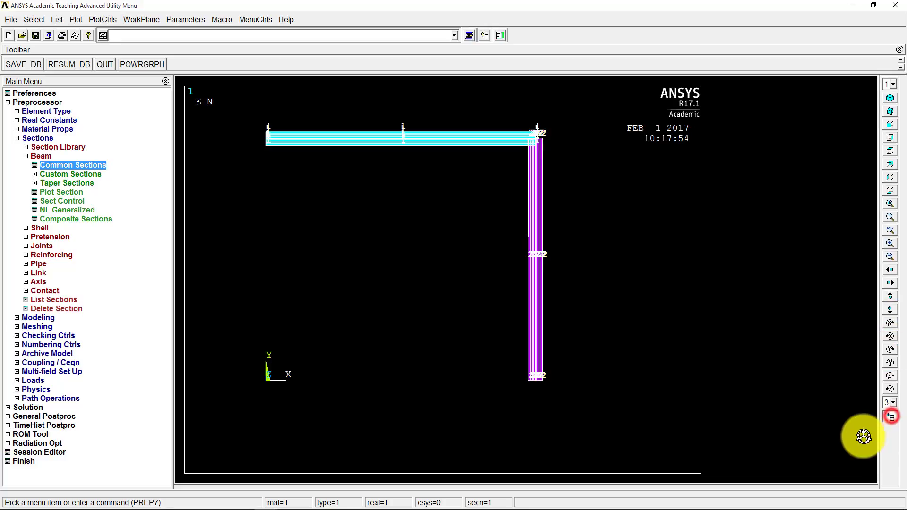
right_drag(585, 234, 501, 232)
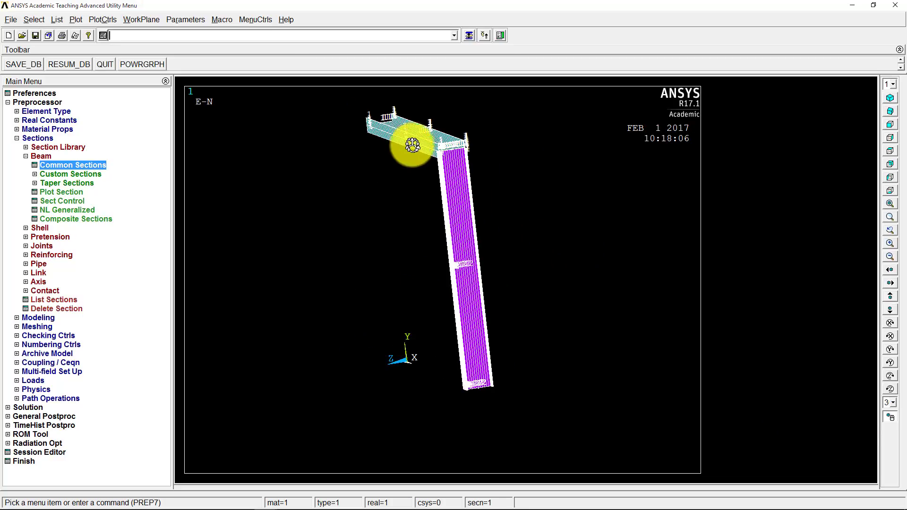
right_drag(402, 173, 532, 154)
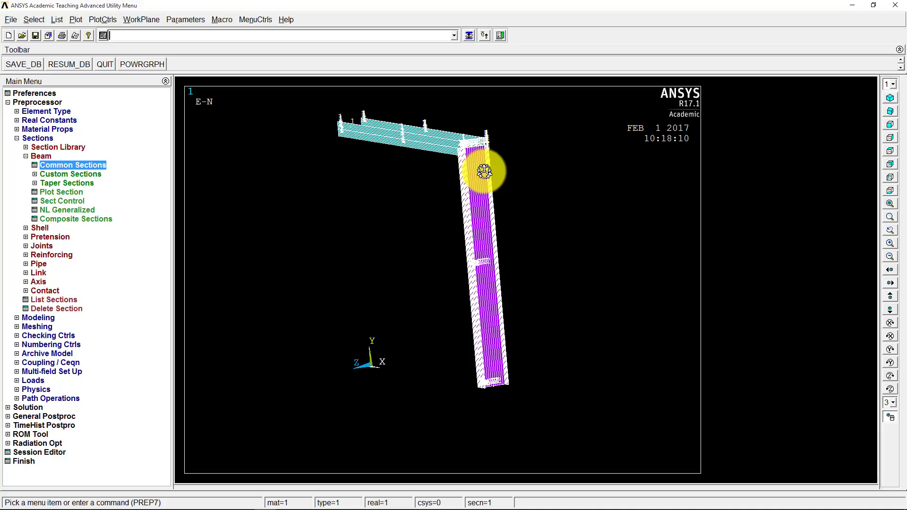
Search the ANSYS help for 'beam188' and open the BEAM188 element description.
click(289, 20)
click(293, 35)
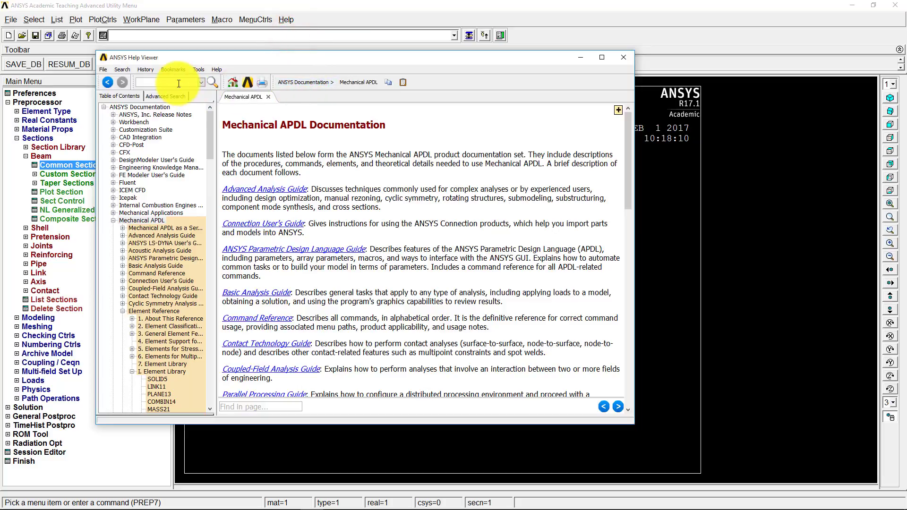
click(179, 83)
text(beam188)
key(Return)
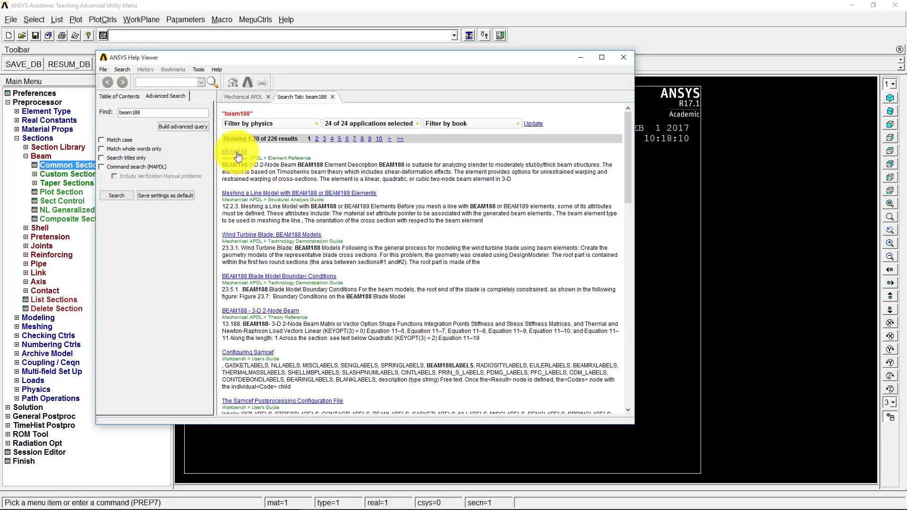
click(237, 154)
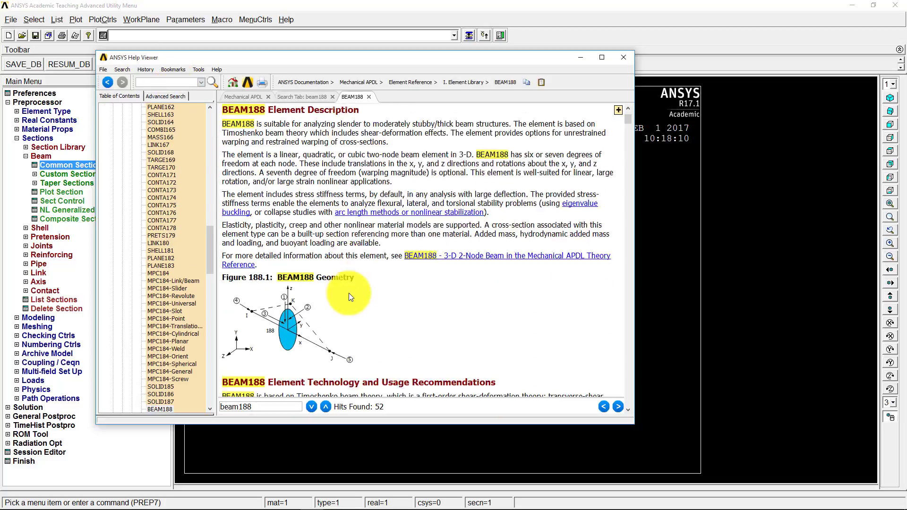
Follow the orientation-nodes link to the Examples of Beam Meshing With Orientation Nodes section.
scroll(349, 293, down, 20)
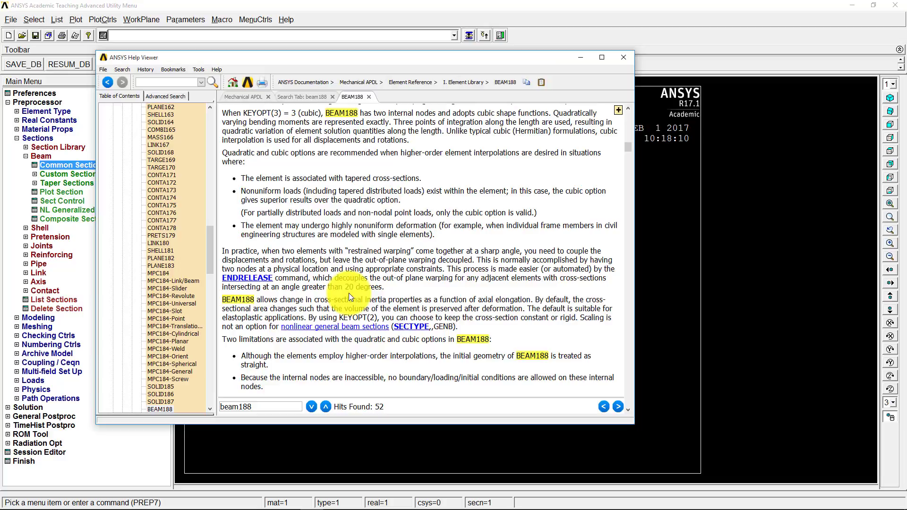
scroll(349, 293, down, 12)
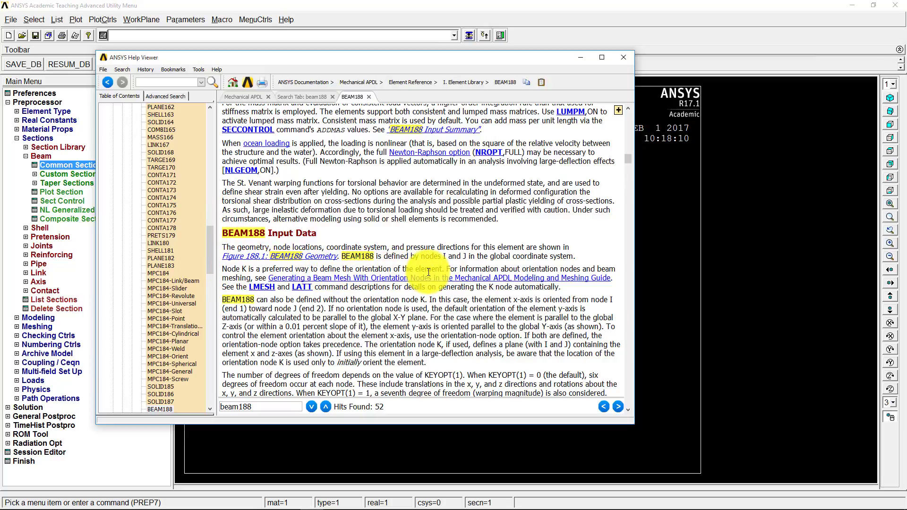
click(411, 278)
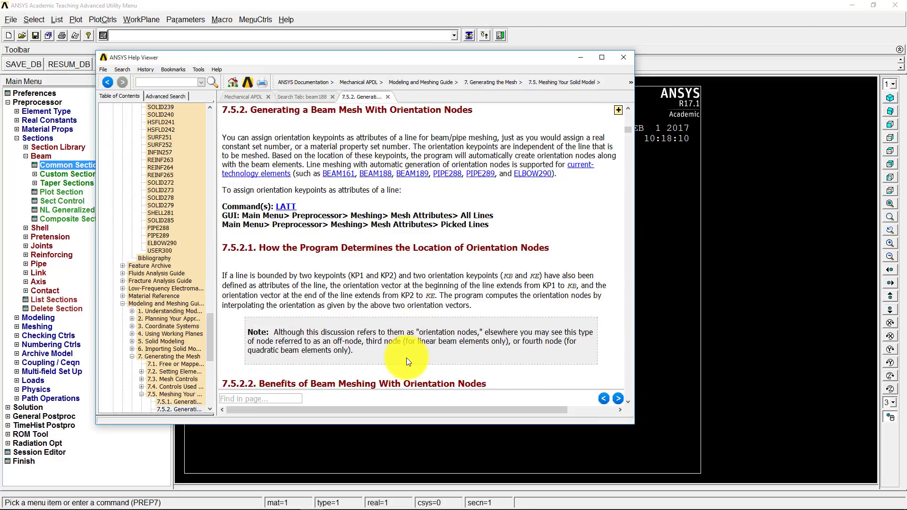
scroll(406, 358, down, 3)
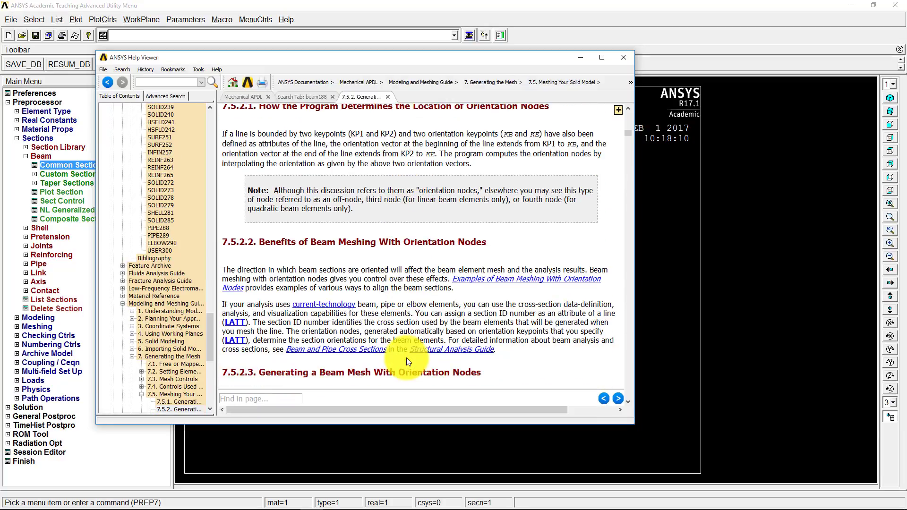
click(480, 281)
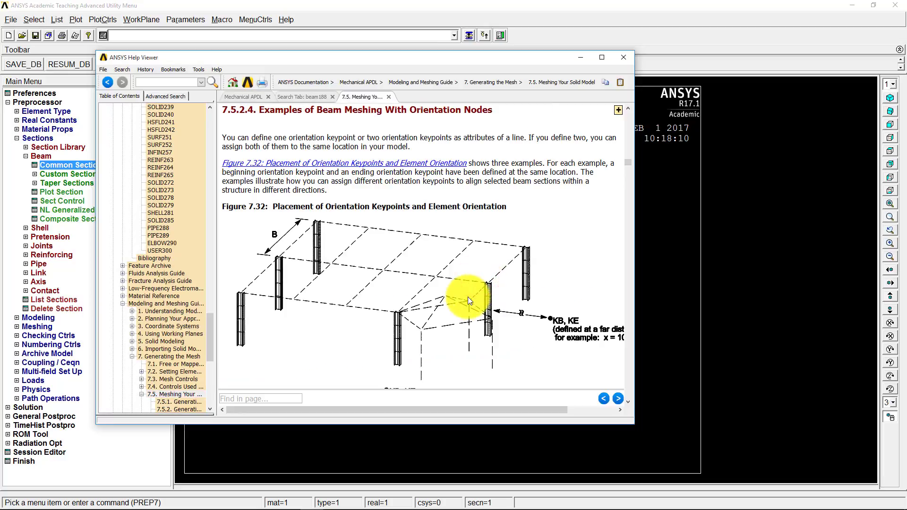
Widen the Help Viewer to view Figure 7.32, then close the help window.
drag(635, 219, 751, 222)
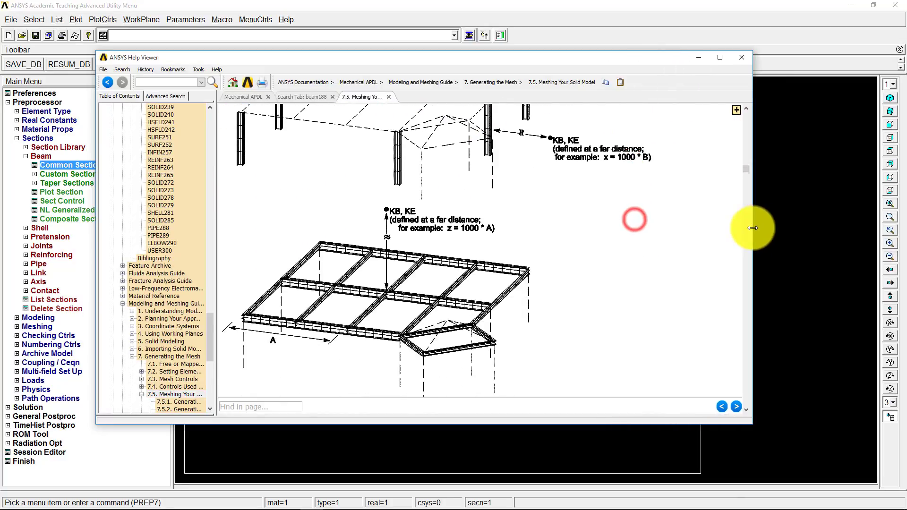
scroll(531, 220, up, 3)
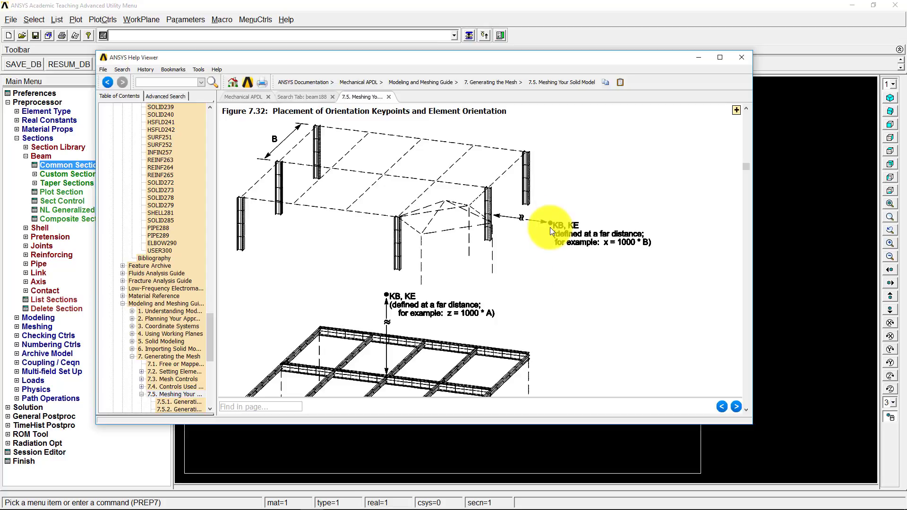
click(740, 58)
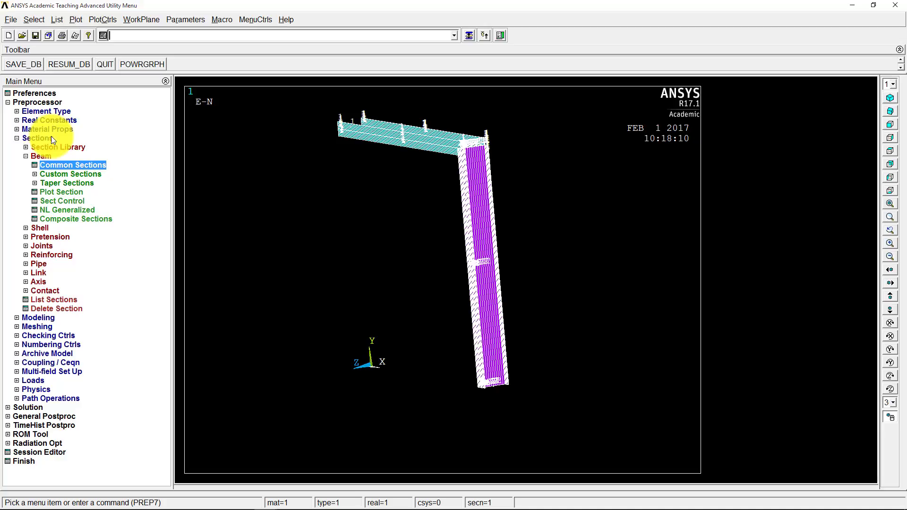
Browse the Preprocessor Modeling tree through Move / Modify element options, ending at Create.
click(17, 139)
click(37, 147)
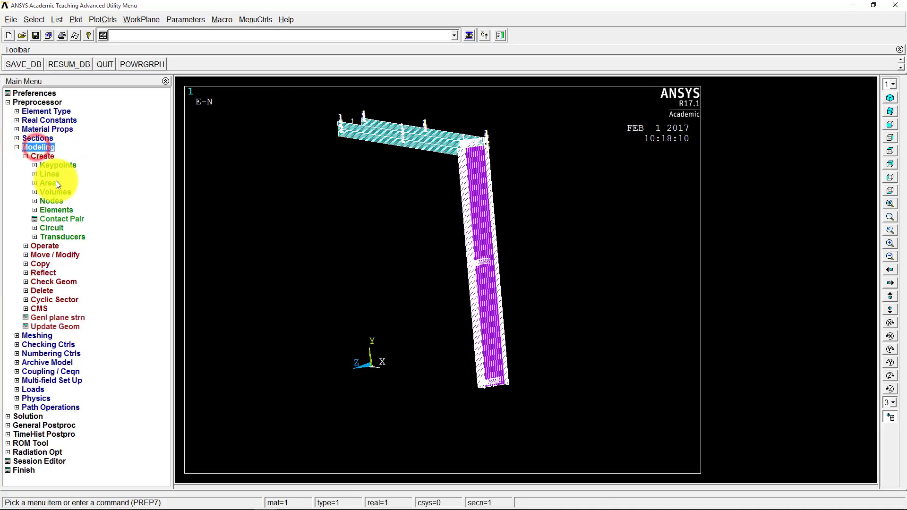
click(40, 155)
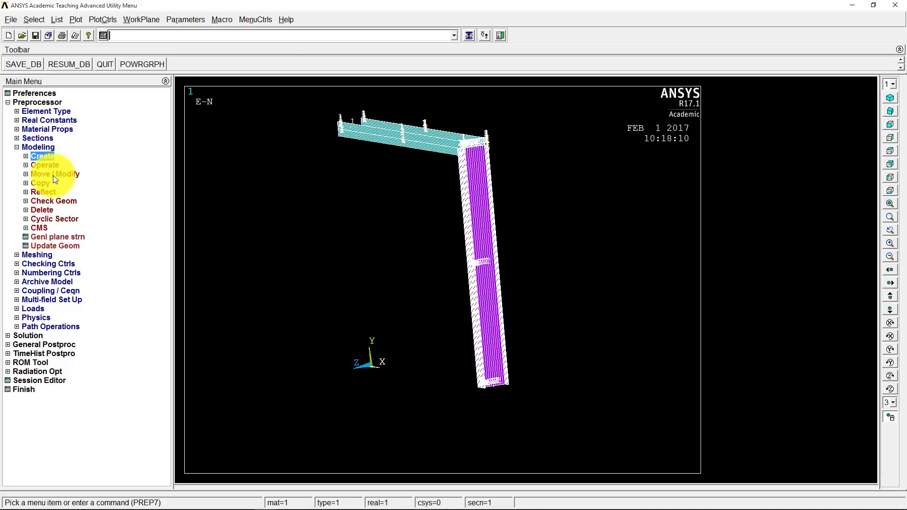
click(53, 175)
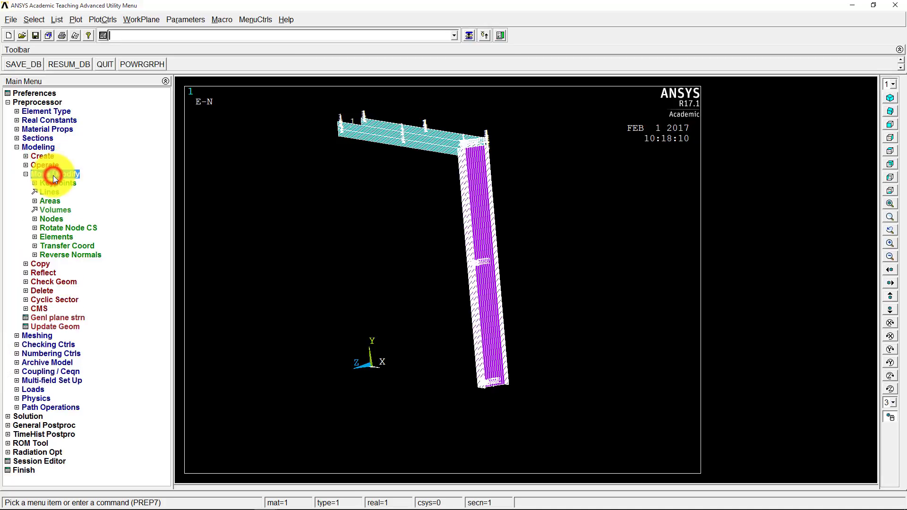
click(51, 237)
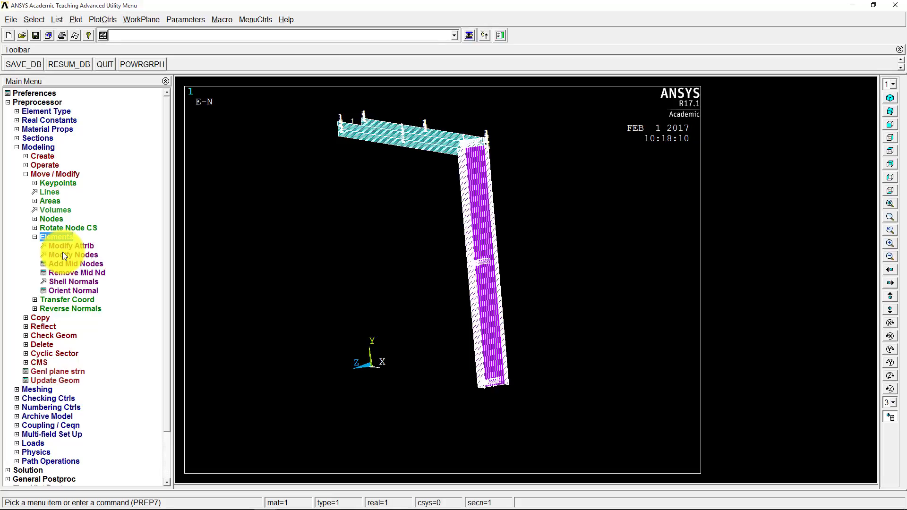
click(42, 156)
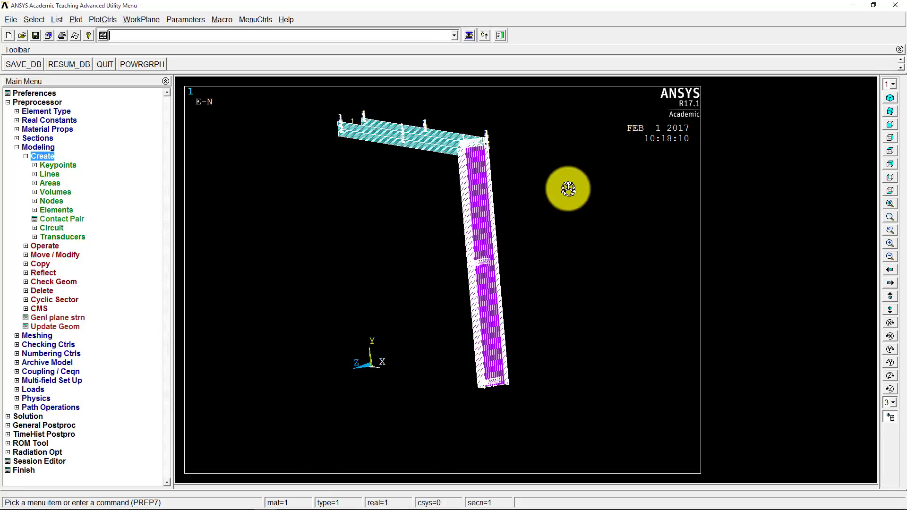
Switch to the Front view and expand the Create > Nodes options.
click(890, 125)
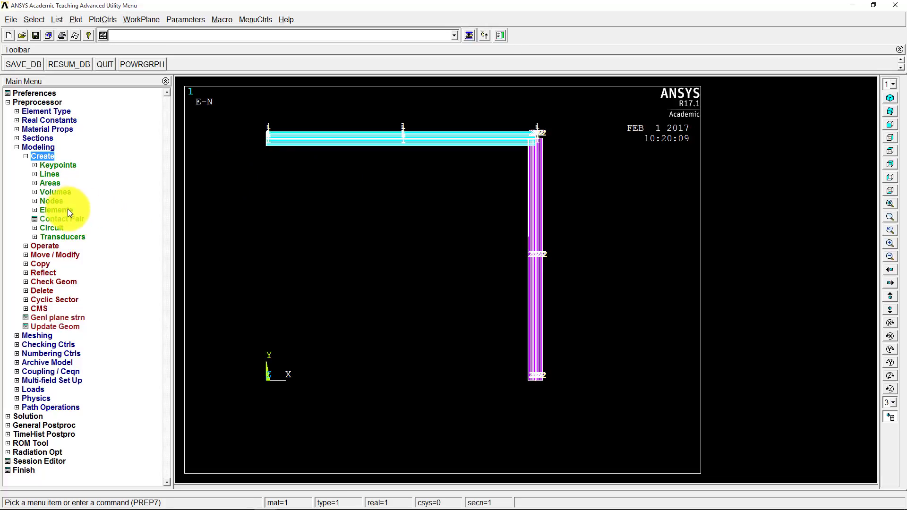
click(56, 200)
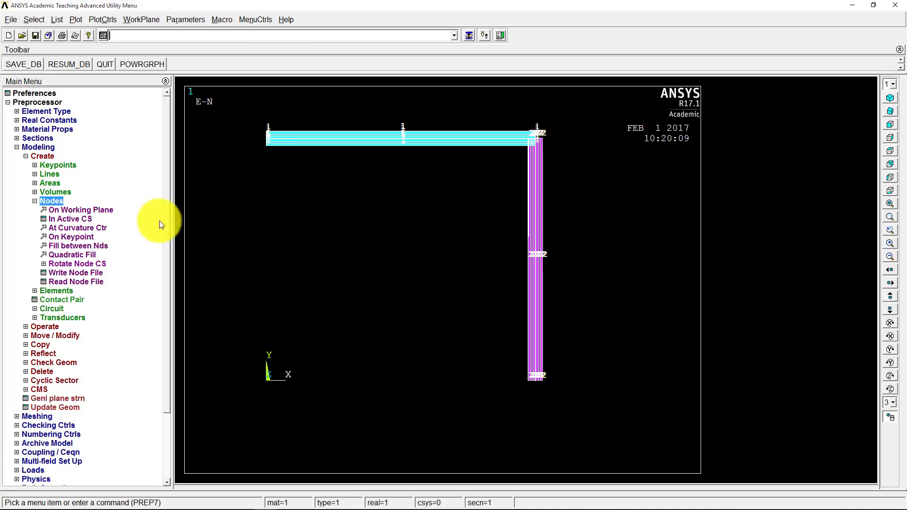
Create node 4 In Active CS at X 0, Y 1e5, Z 0.
click(65, 220)
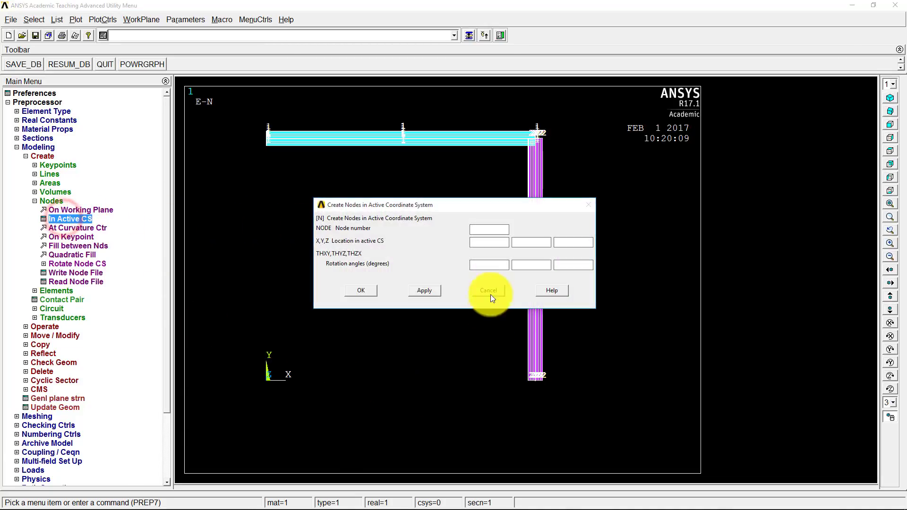
click(482, 230)
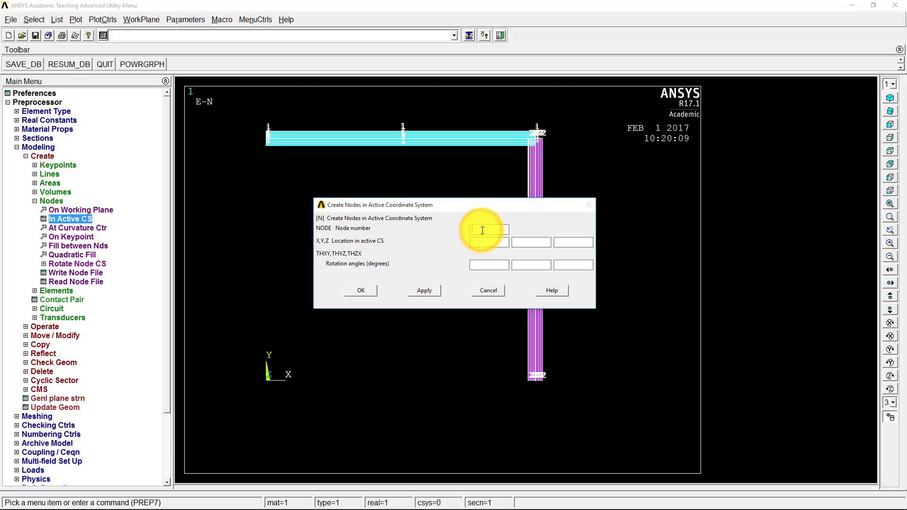
text(4)
click(490, 244)
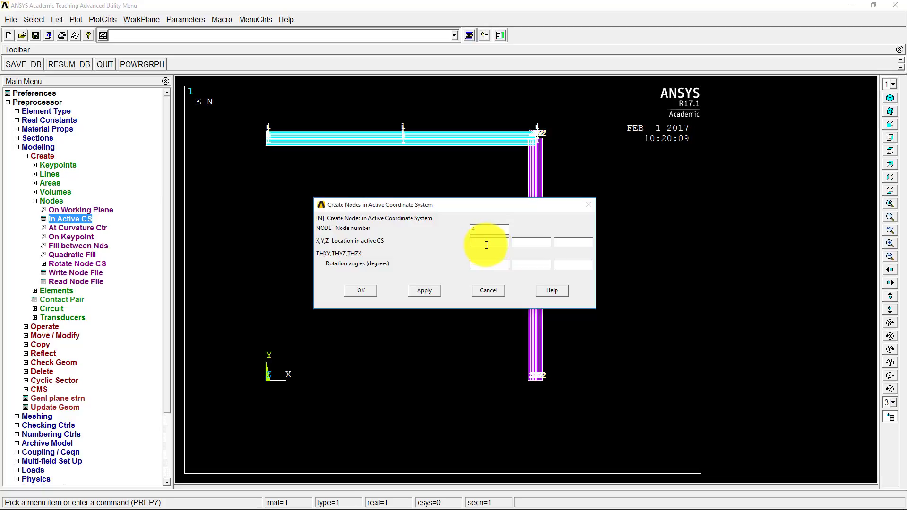
text(0)
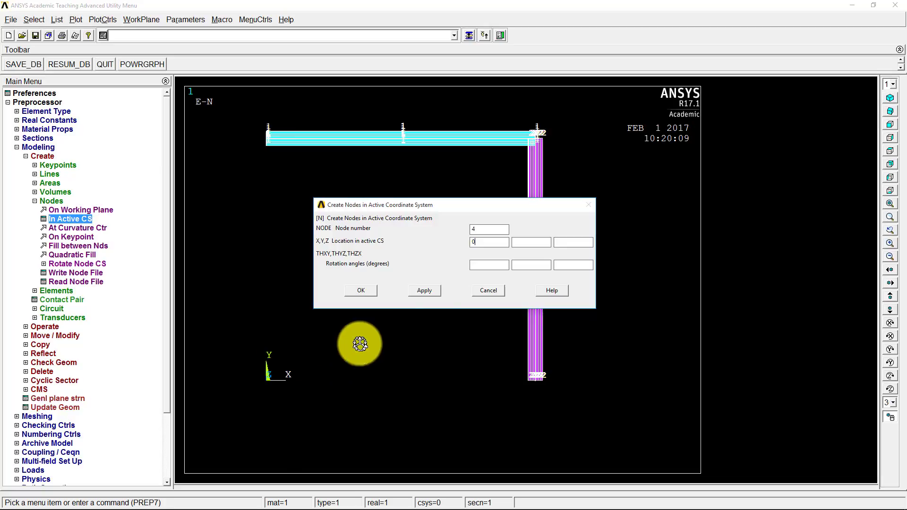
click(541, 243)
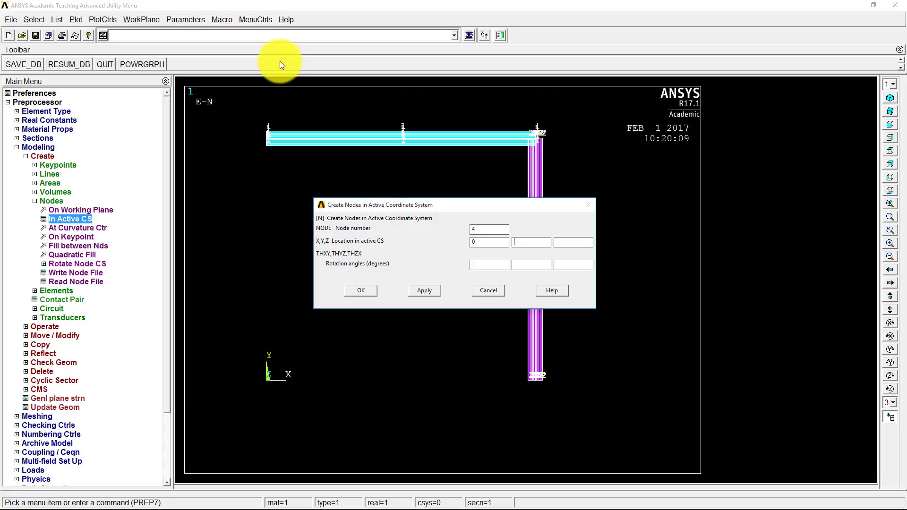
click(531, 241)
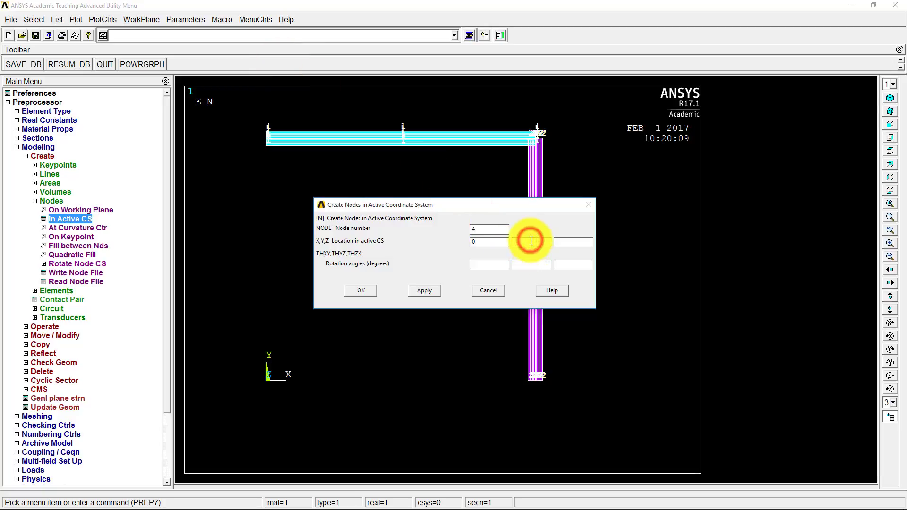
text(1e5)
click(568, 244)
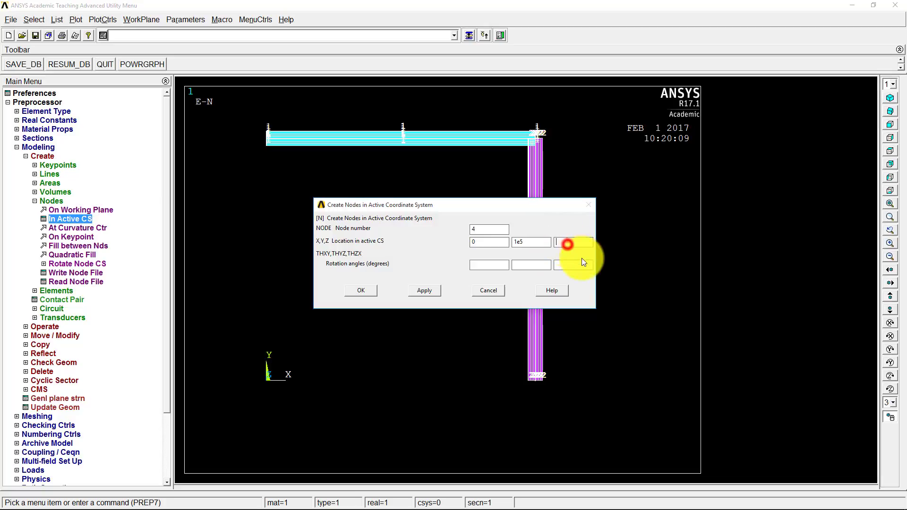
text(0)
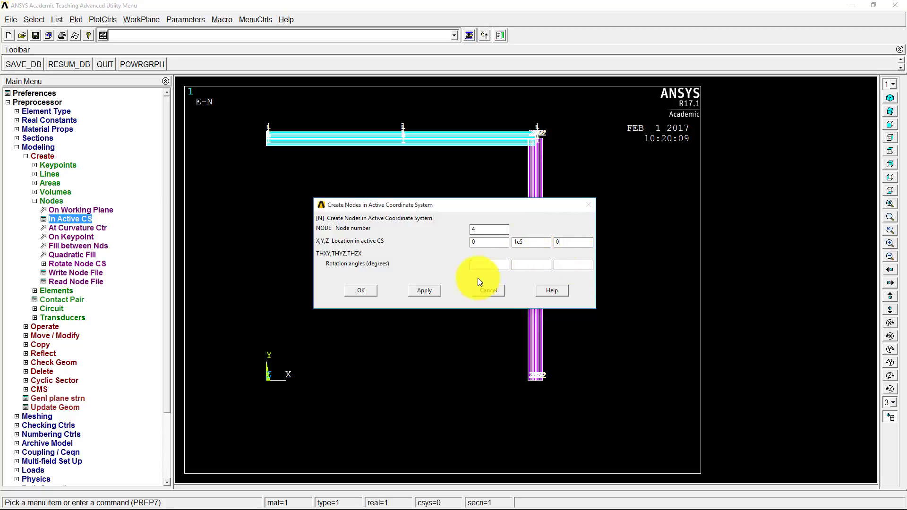
click(517, 241)
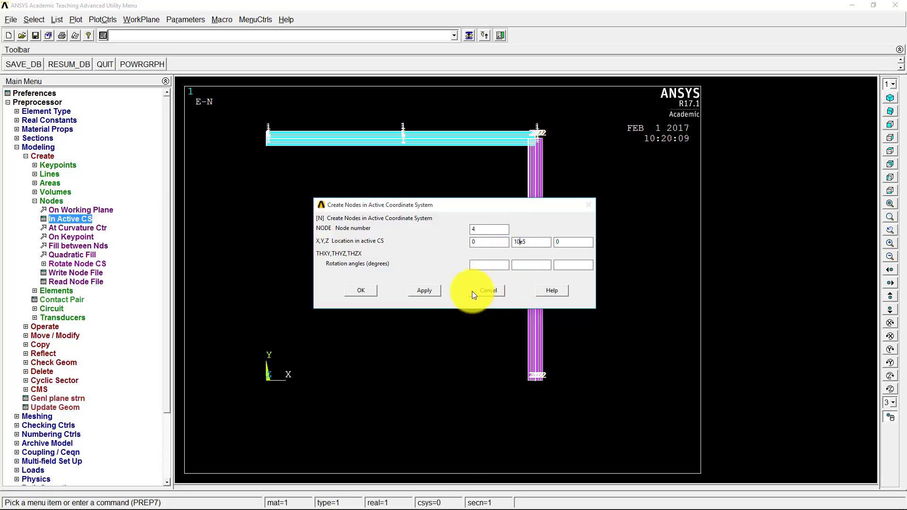
click(362, 290)
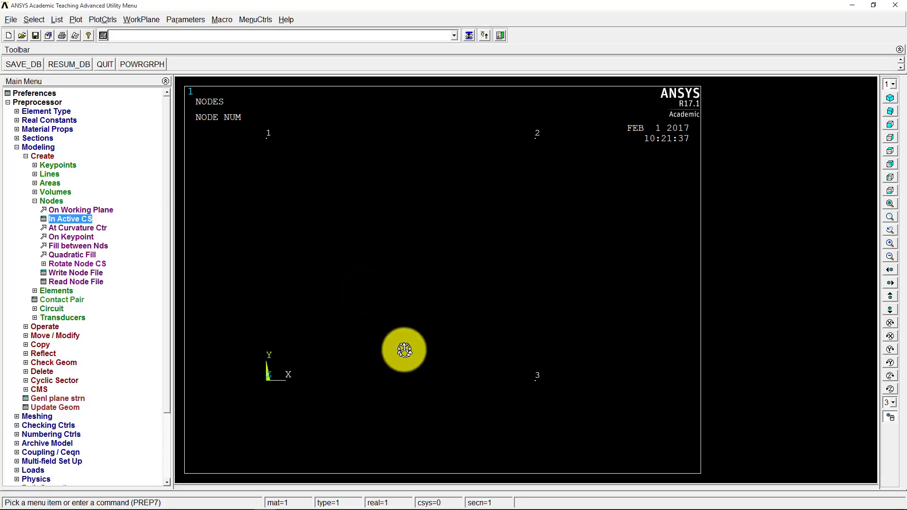
Replot with Multi-Plots and list all nodes to confirm node 4 lies far along Y.
click(76, 19)
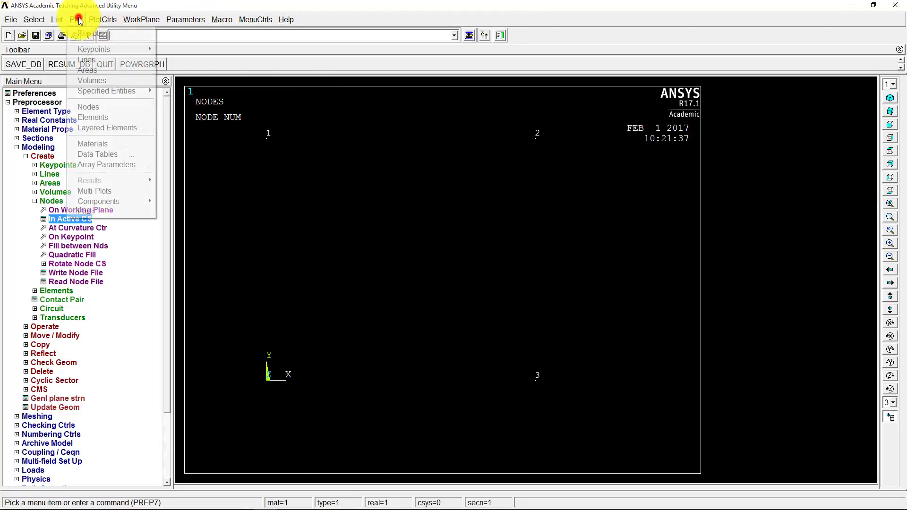
click(102, 193)
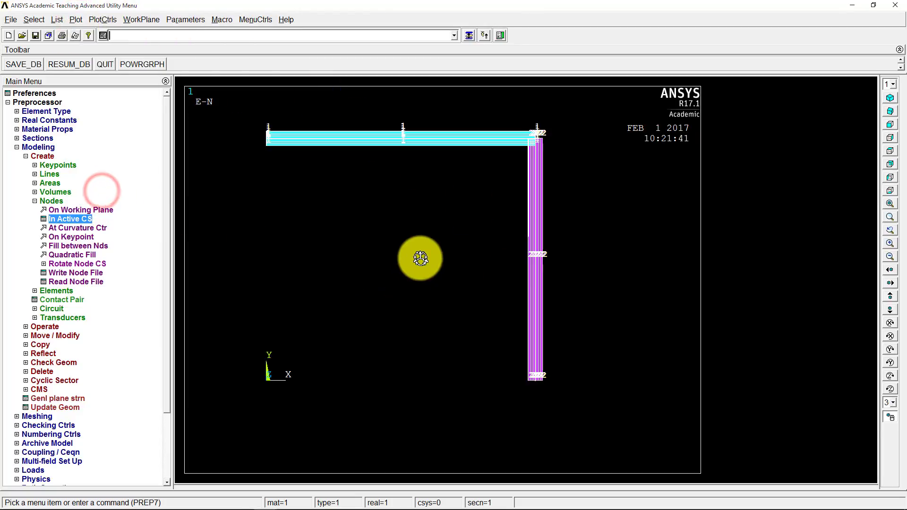
click(57, 19)
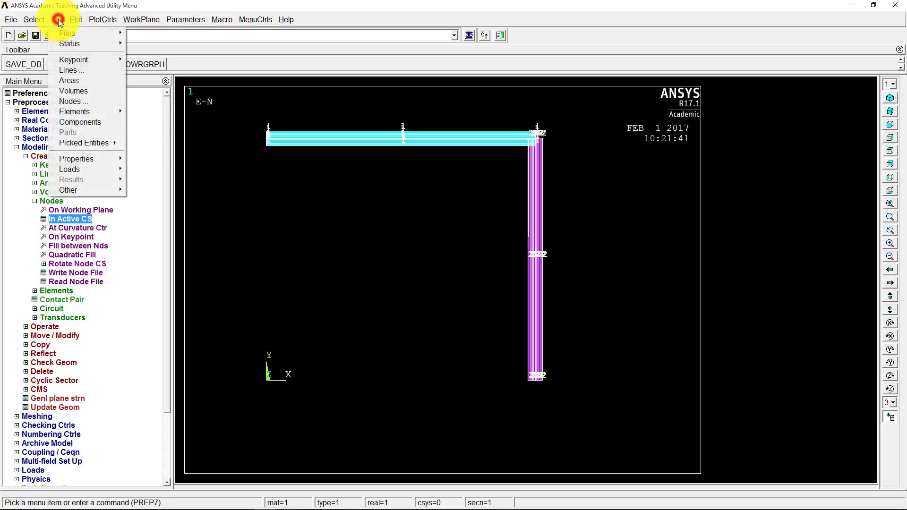
click(74, 100)
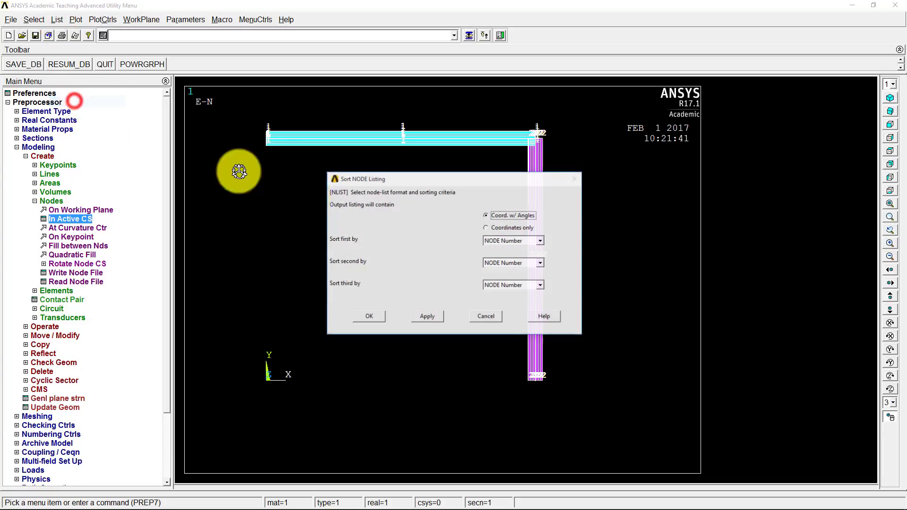
click(379, 319)
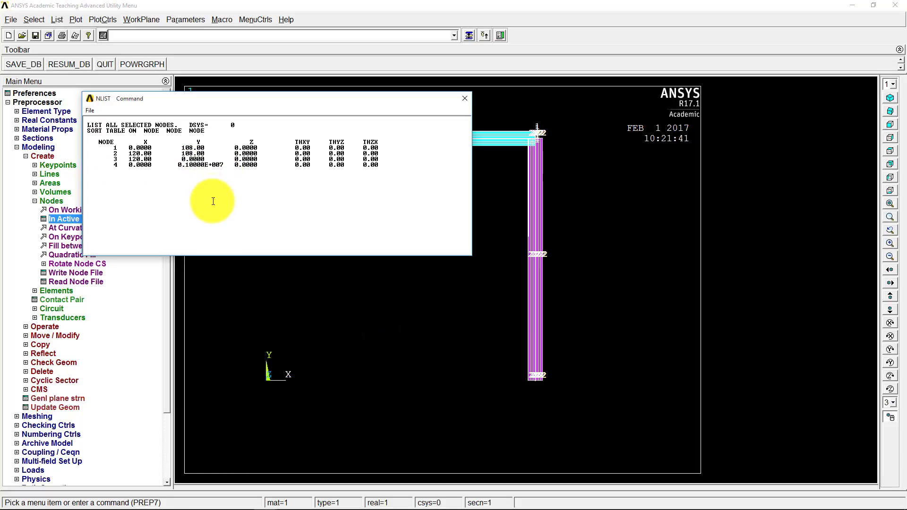
click(466, 98)
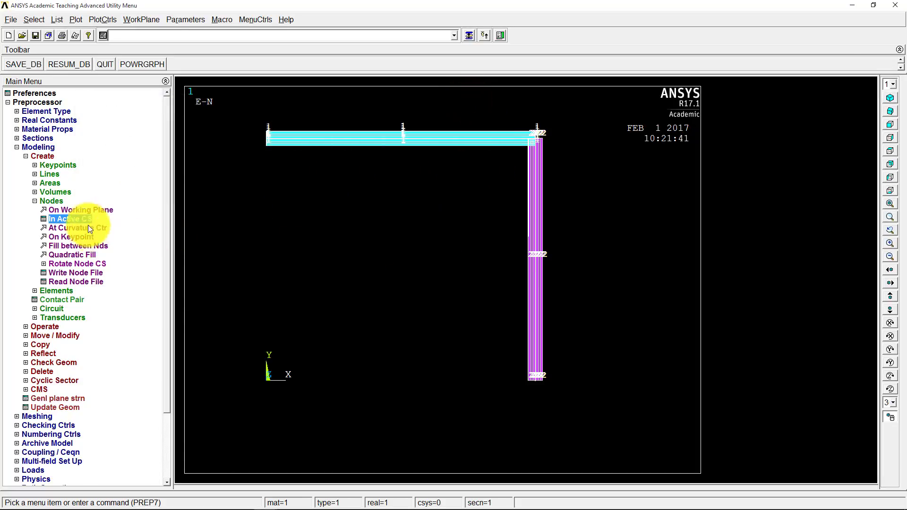
Start Move / Modify > Elements > Modify Nodes and pick the top cyan beam element 1.
click(42, 158)
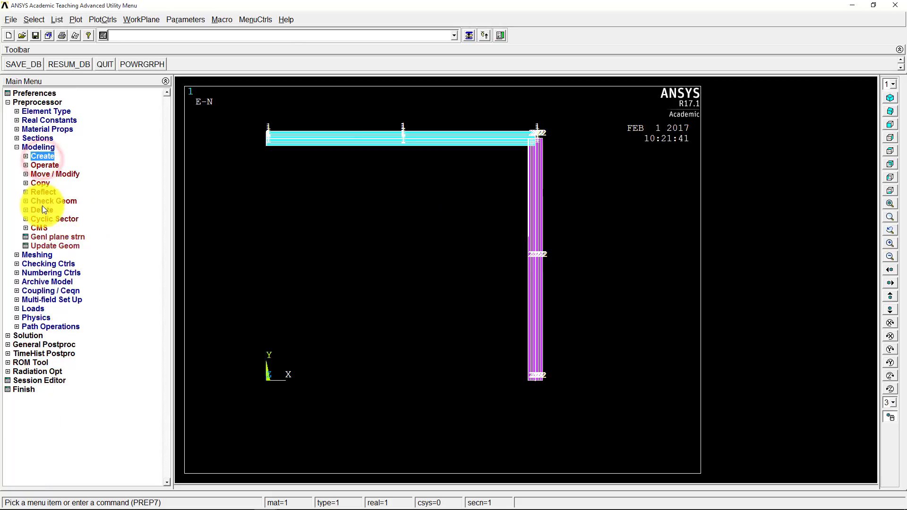
click(42, 174)
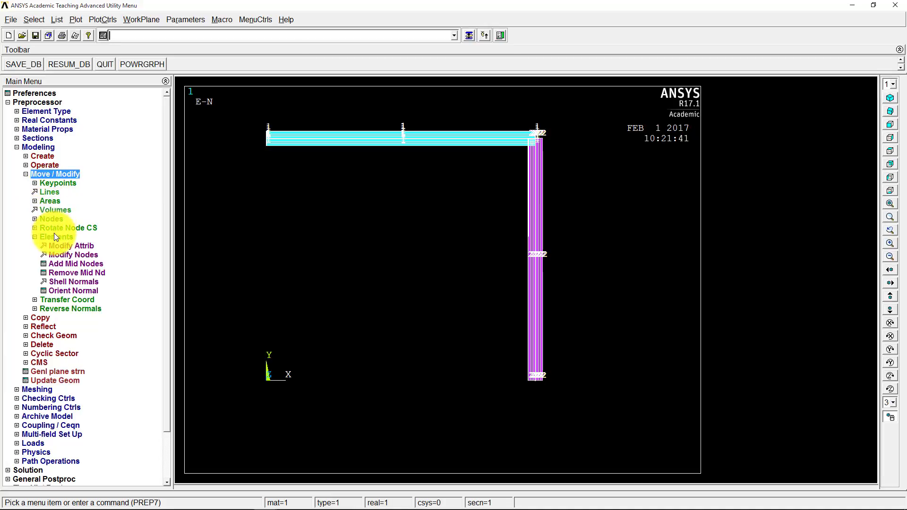
click(69, 256)
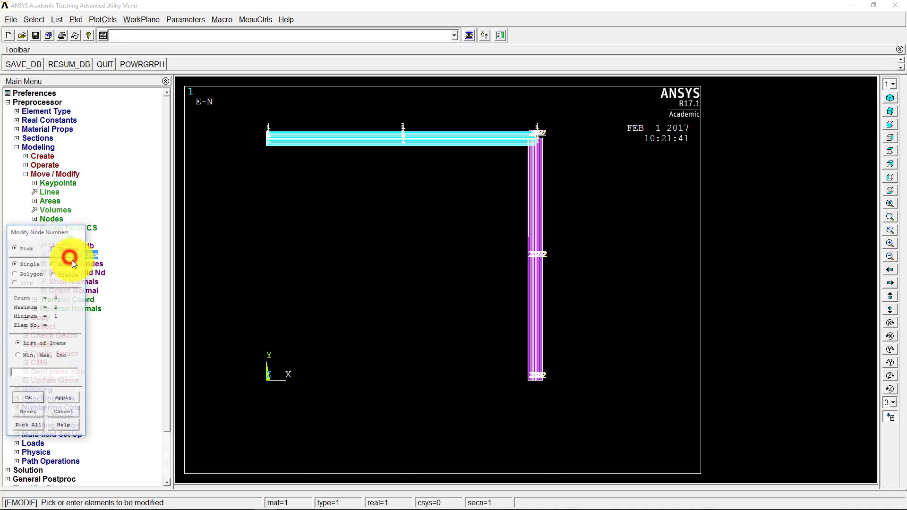
drag(50, 226, 77, 181)
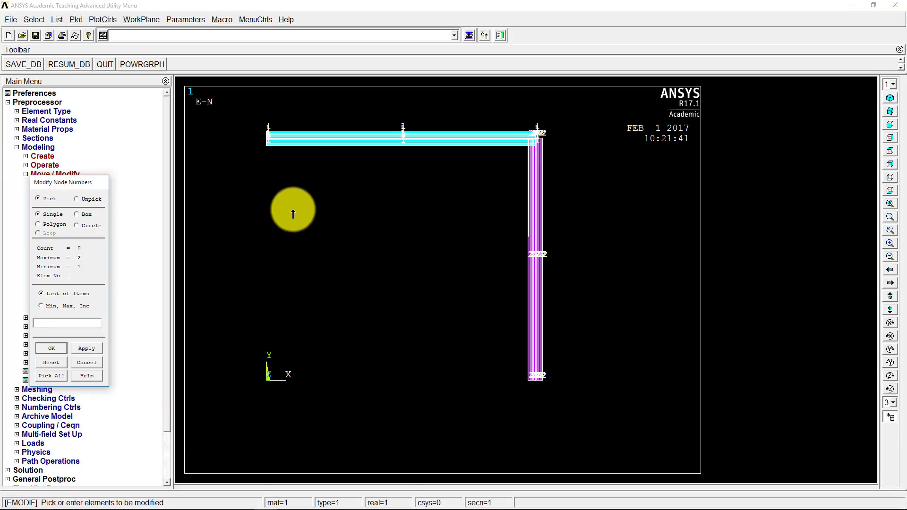
click(317, 139)
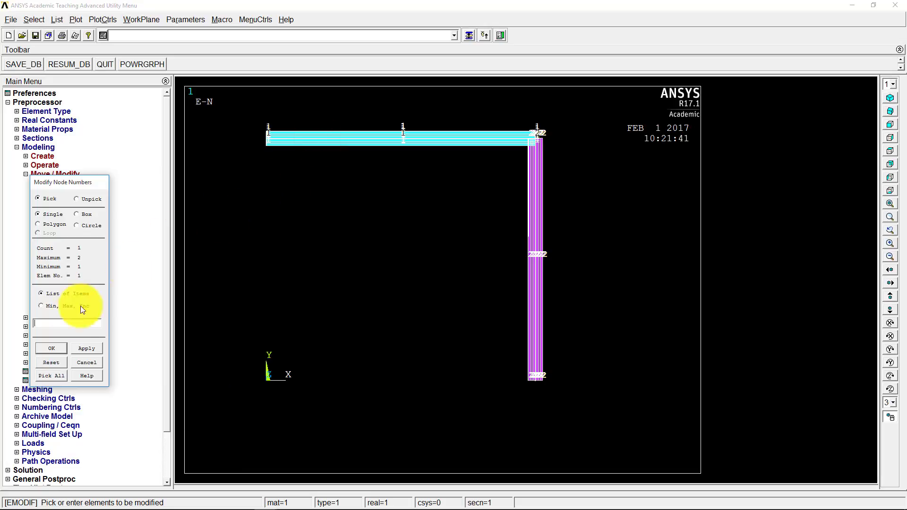
click(54, 348)
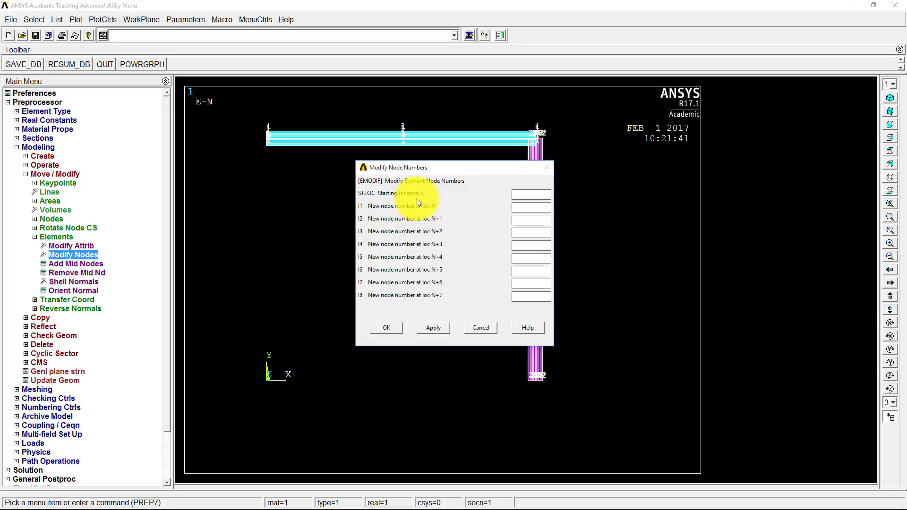
Change element 1's node at starting location 3 to node 4 and submit the modification.
click(518, 195)
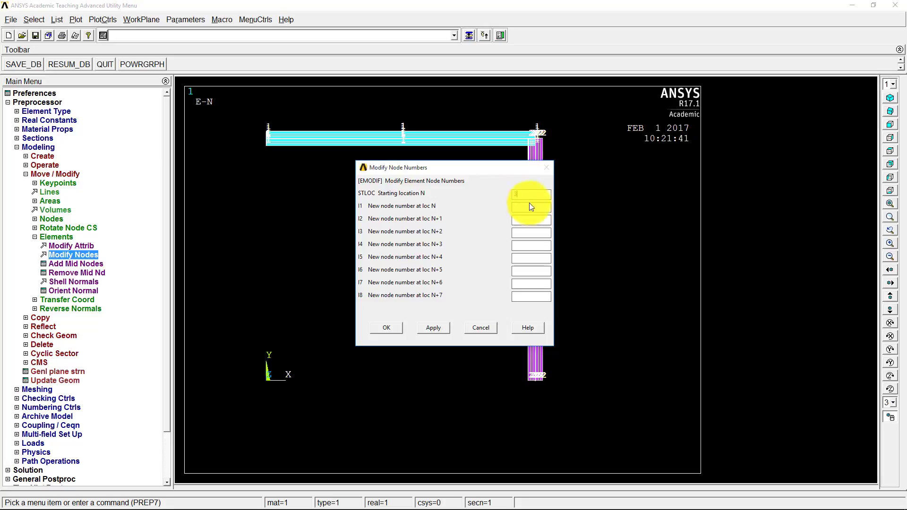
click(536, 209)
text(4)
double_click(510, 194)
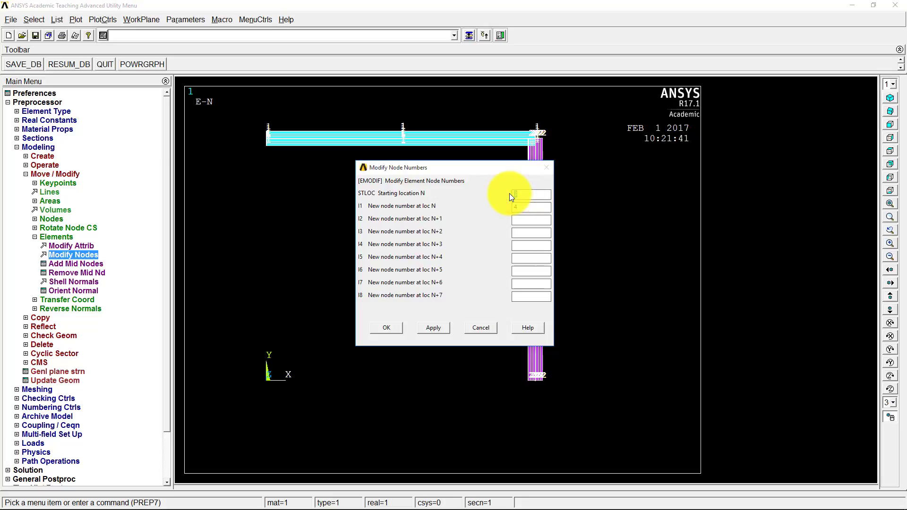
double_click(522, 206)
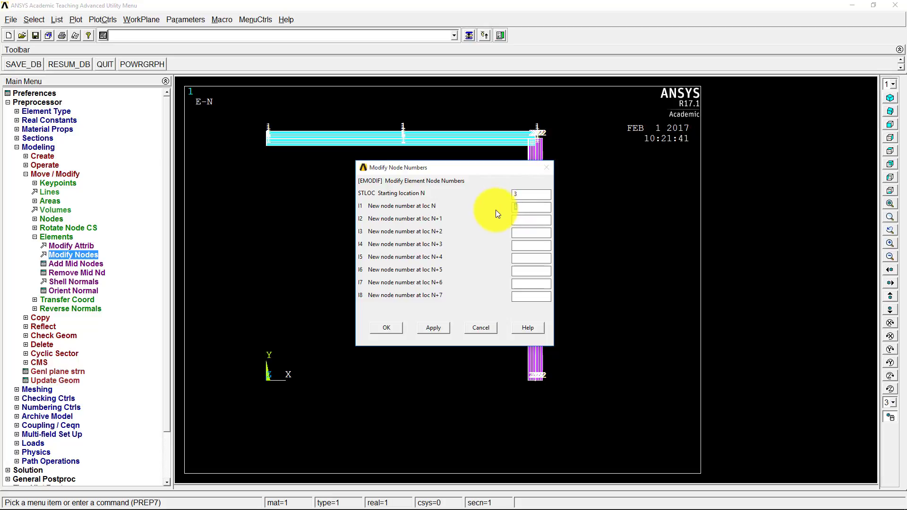
click(383, 330)
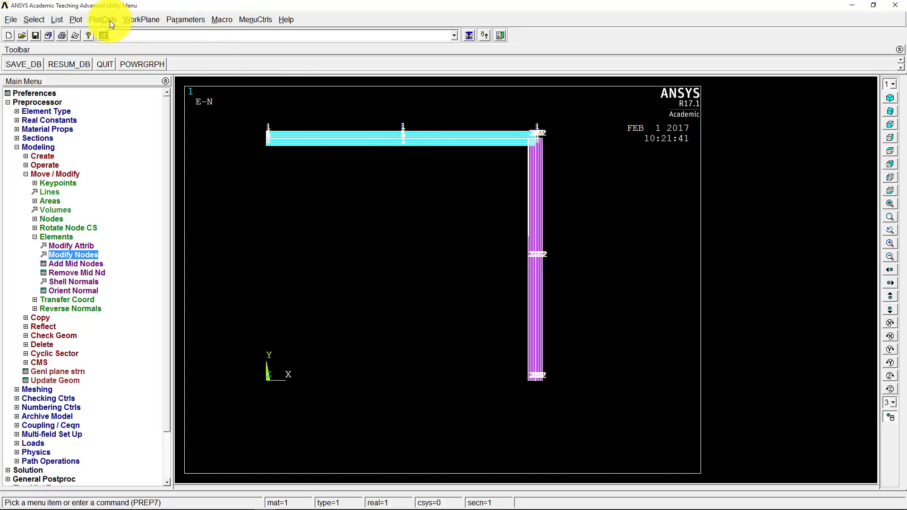
Multi-plot the frame, rotate it to inspect the reoriented top beam, then return to front view.
click(81, 20)
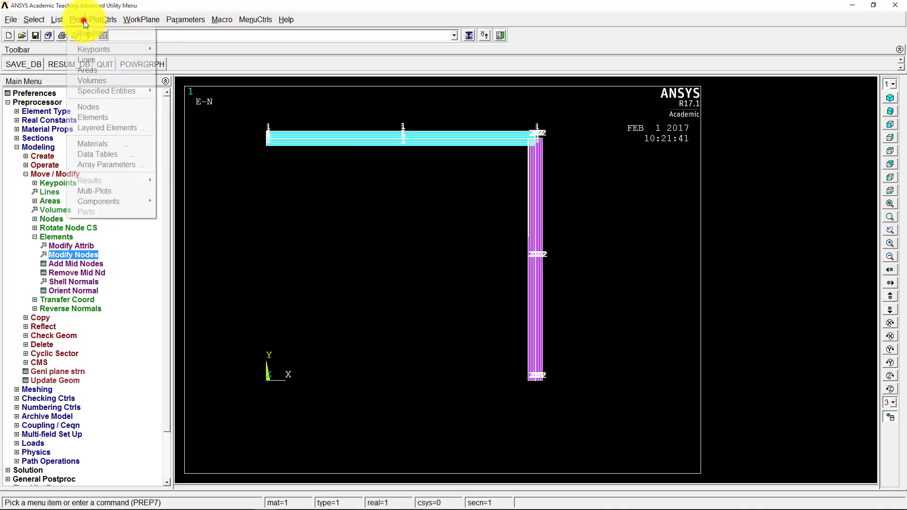
click(122, 192)
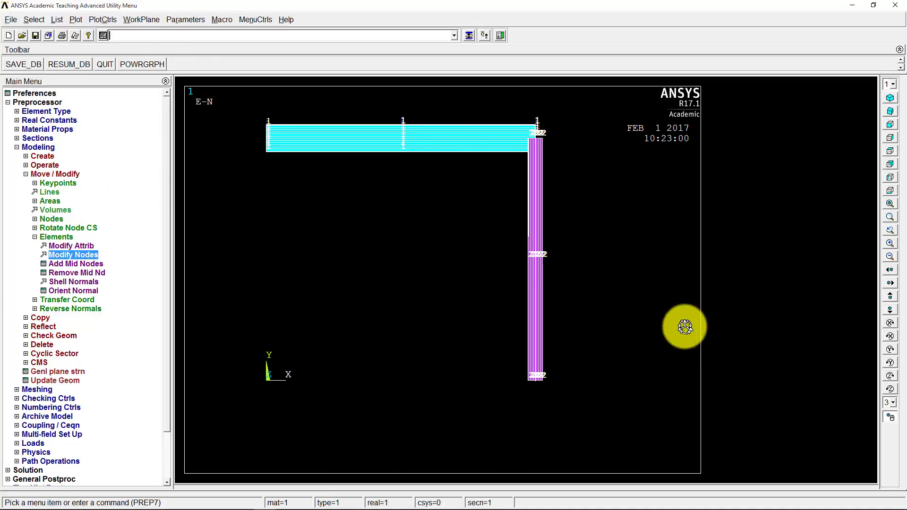
drag(630, 298, 571, 225)
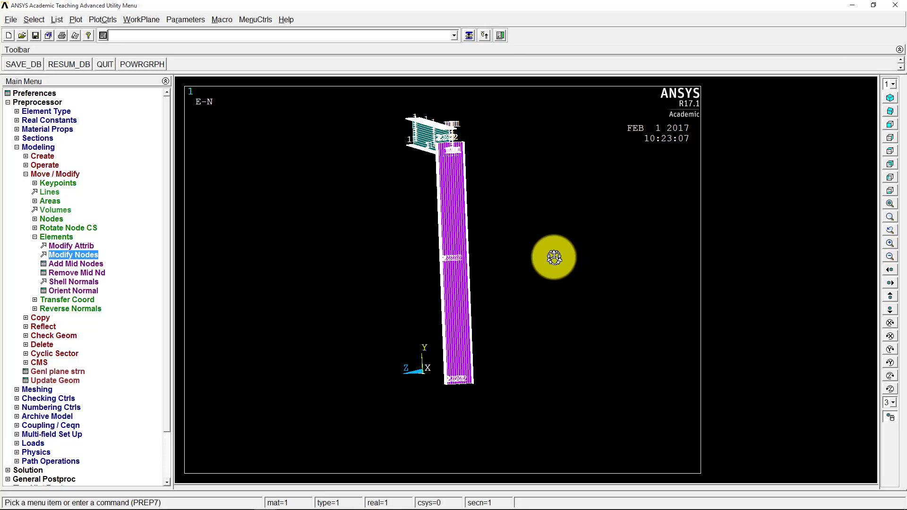
click(890, 126)
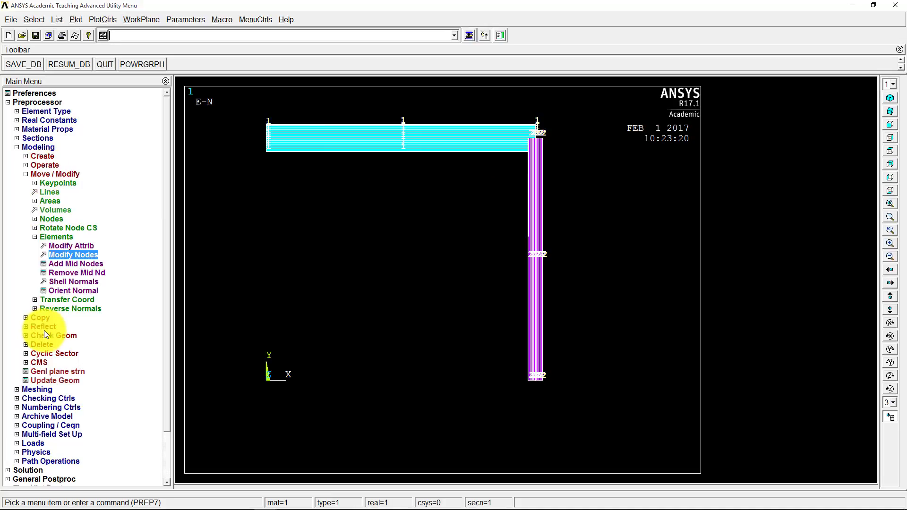
Delete the top beam element 1 from the frame.
click(44, 344)
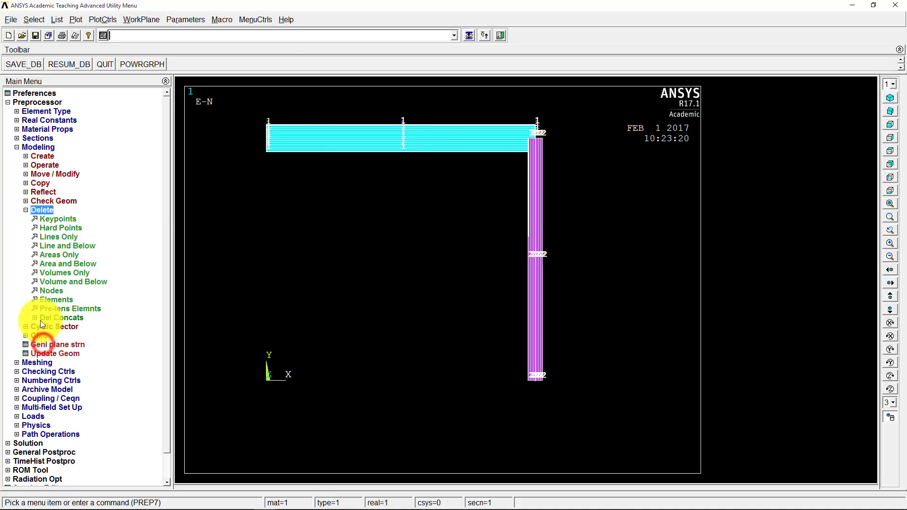
click(58, 301)
click(403, 140)
middle_click(401, 224)
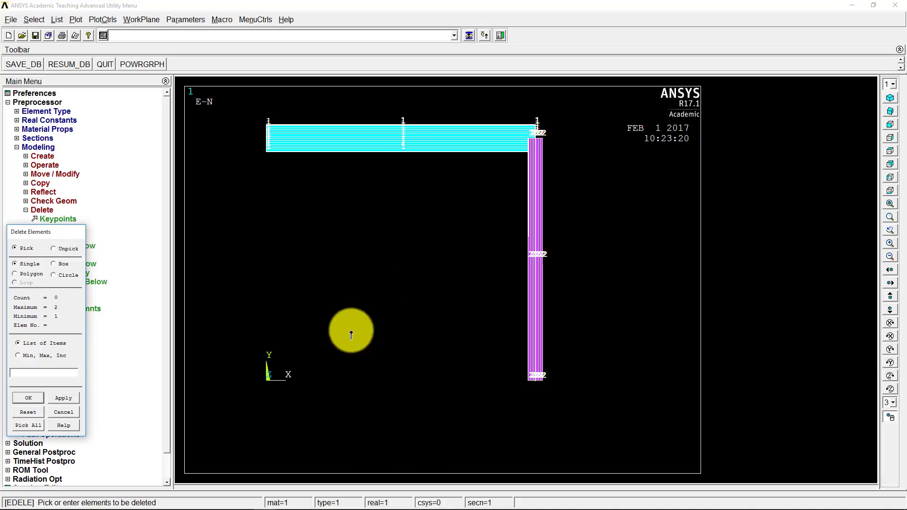
click(30, 401)
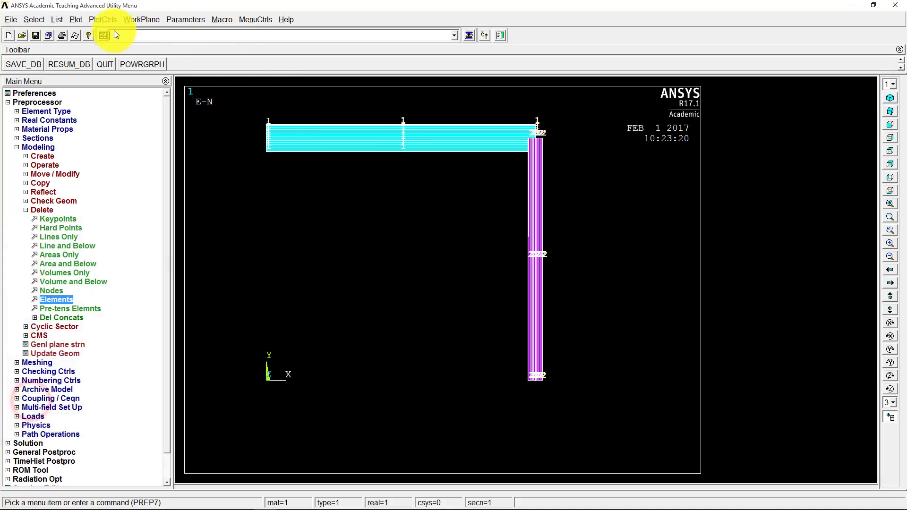
Replot the model and list elements with nodes and attributes, confirming only element 2 remains.
click(77, 19)
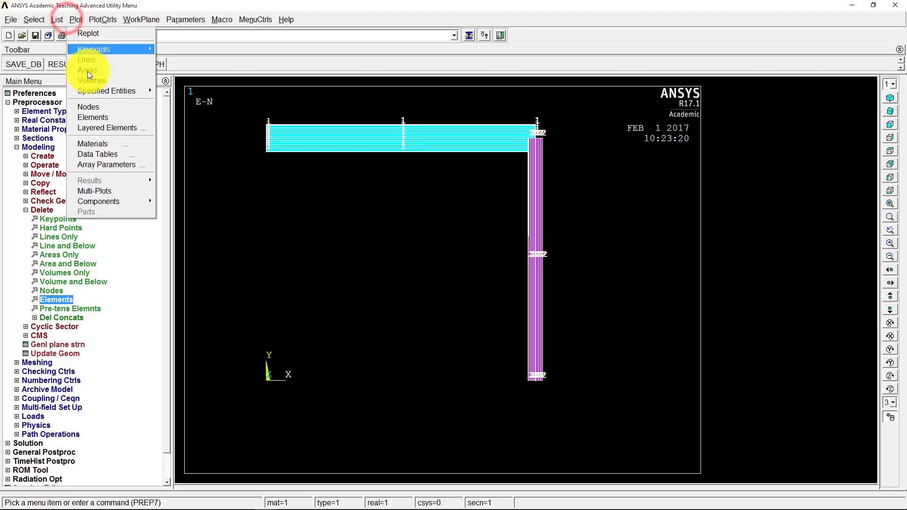
click(106, 193)
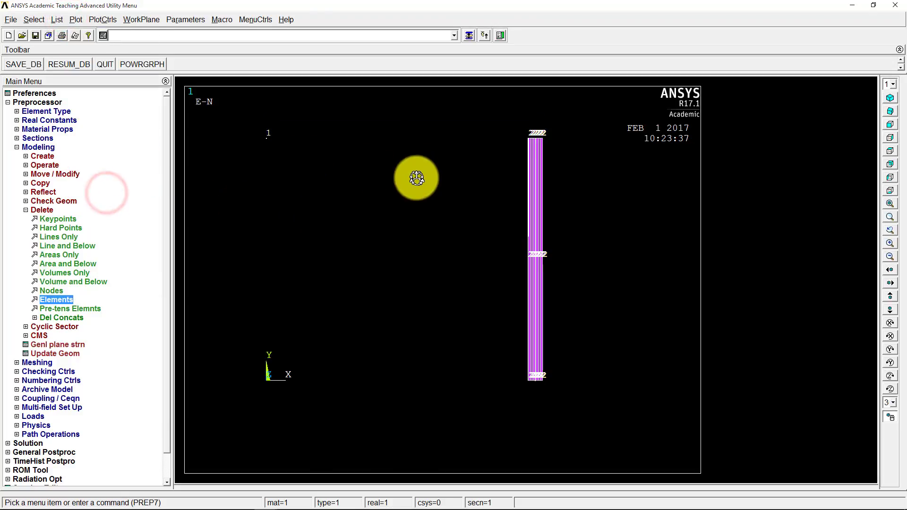
click(63, 19)
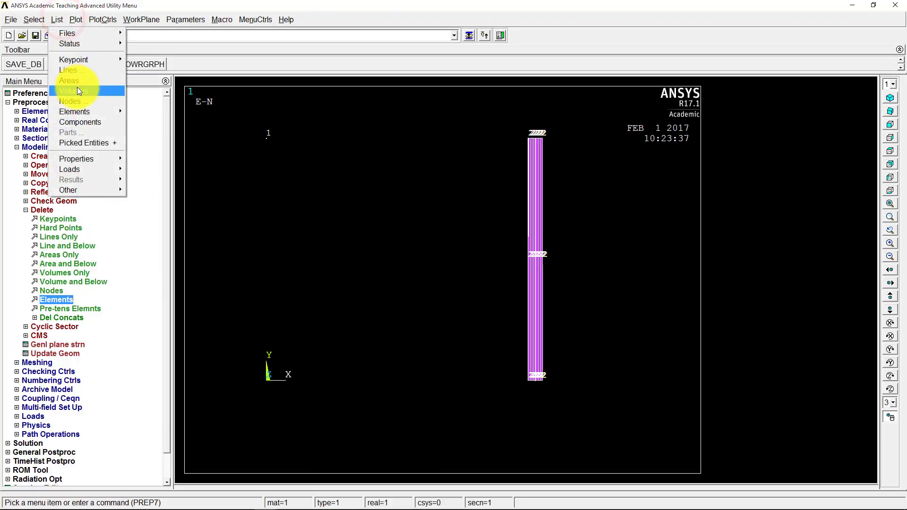
mouse_move(77, 109)
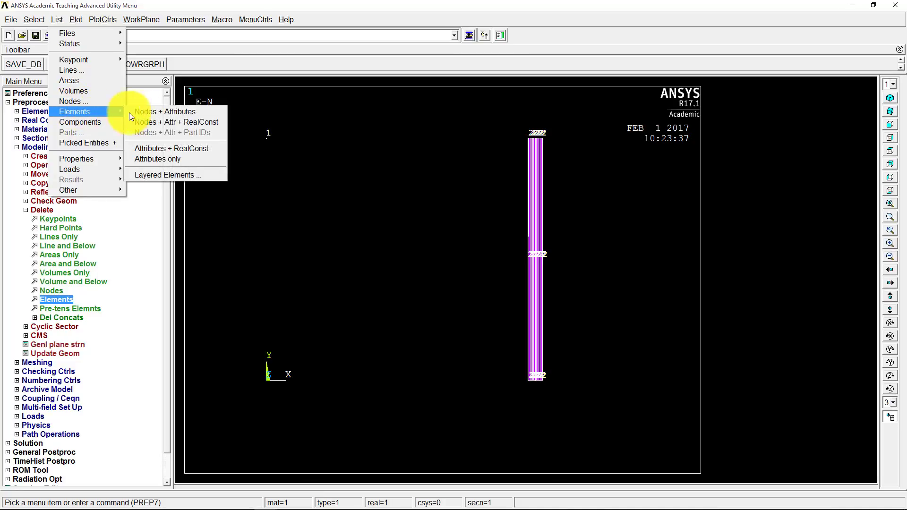
click(147, 111)
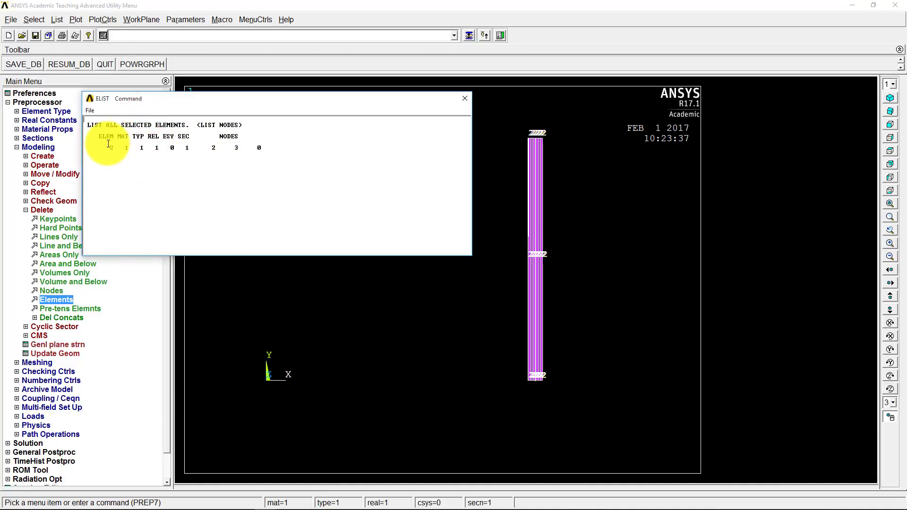
click(466, 99)
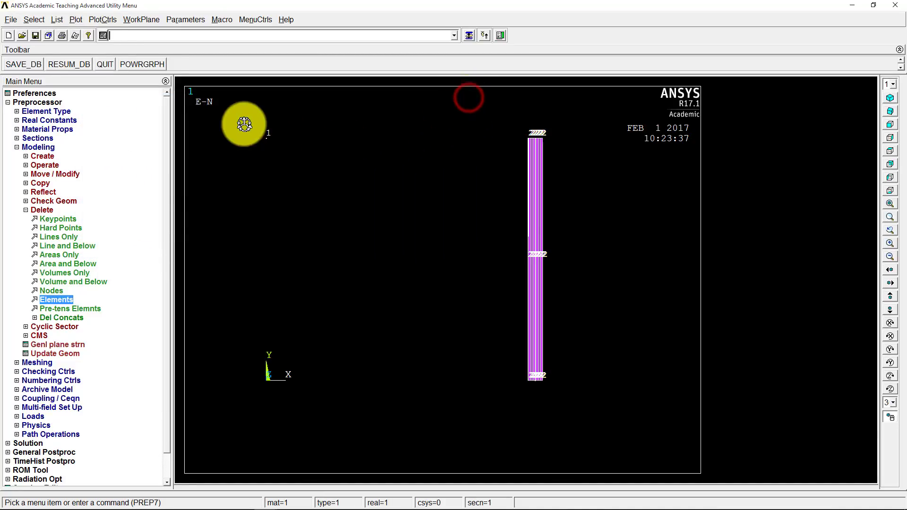
Start an auto-numbered element through nodes and enter nodes 1,2,4 for the new top beam.
click(43, 156)
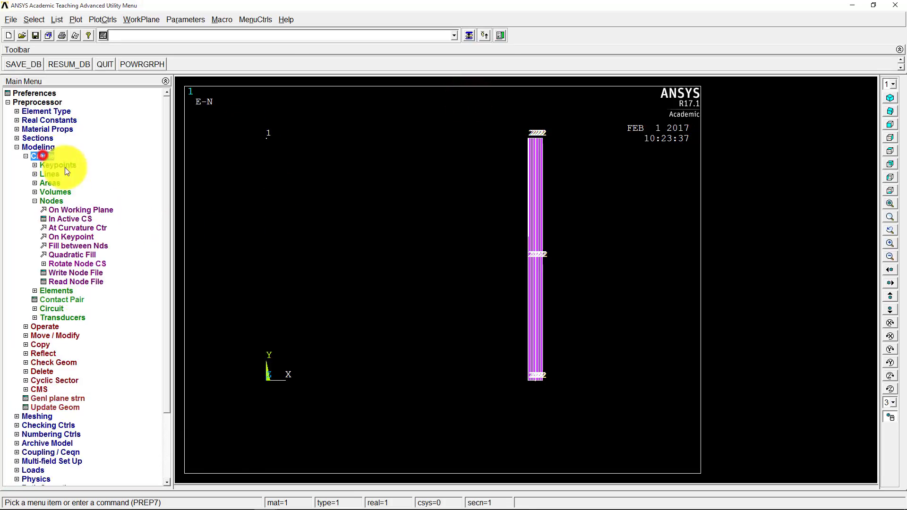
click(34, 203)
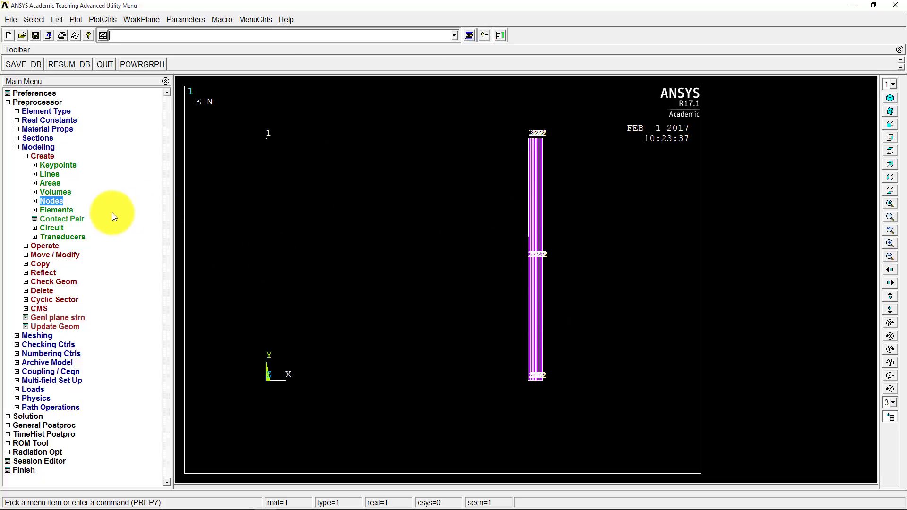
click(57, 210)
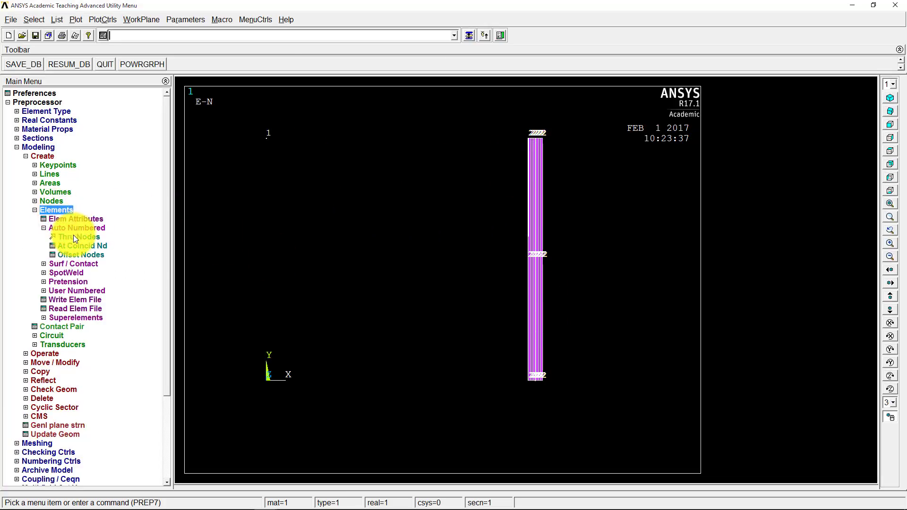
click(74, 237)
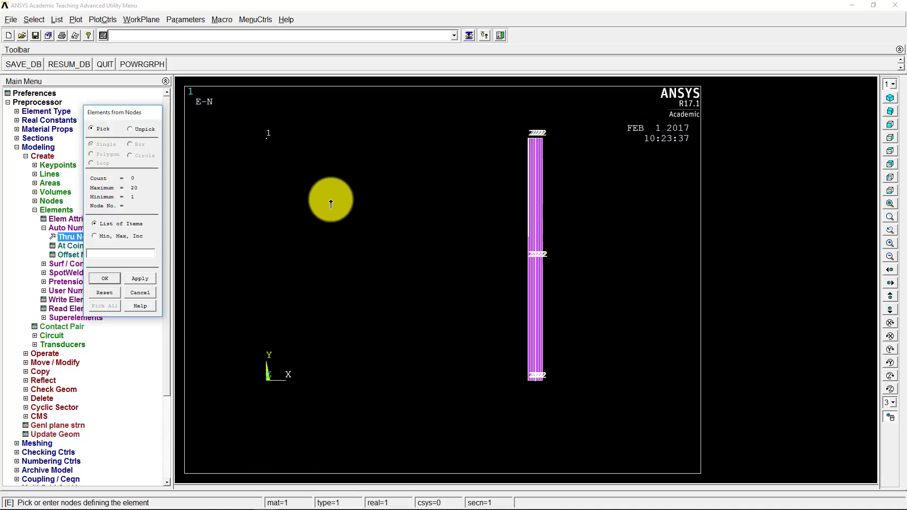
click(126, 256)
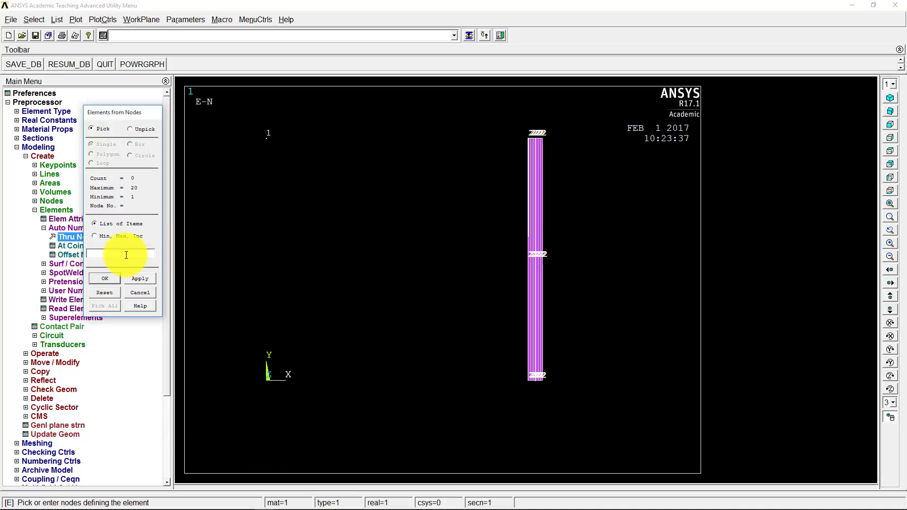
click(126, 256)
text(1,2,4)
Create the top beam through nodes 1, 2, 4 and rotate the frame to show both I-sections.
click(100, 279)
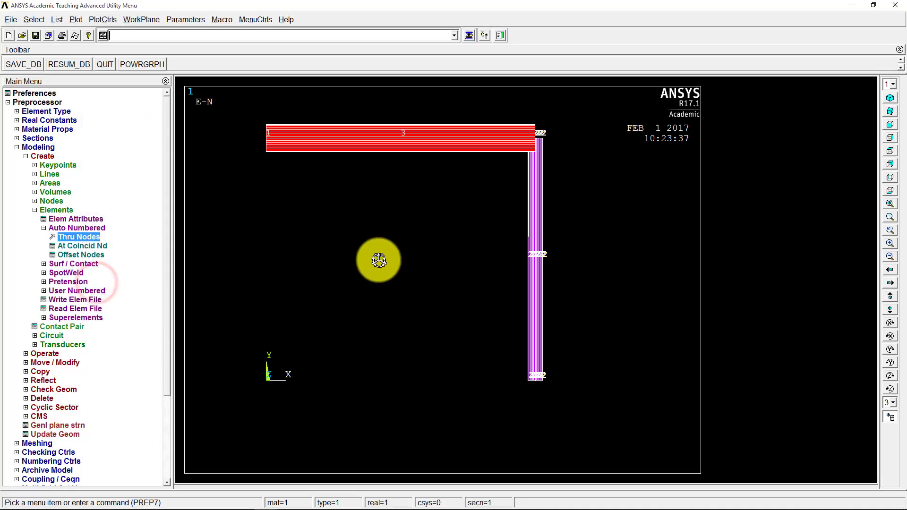
click(890, 417)
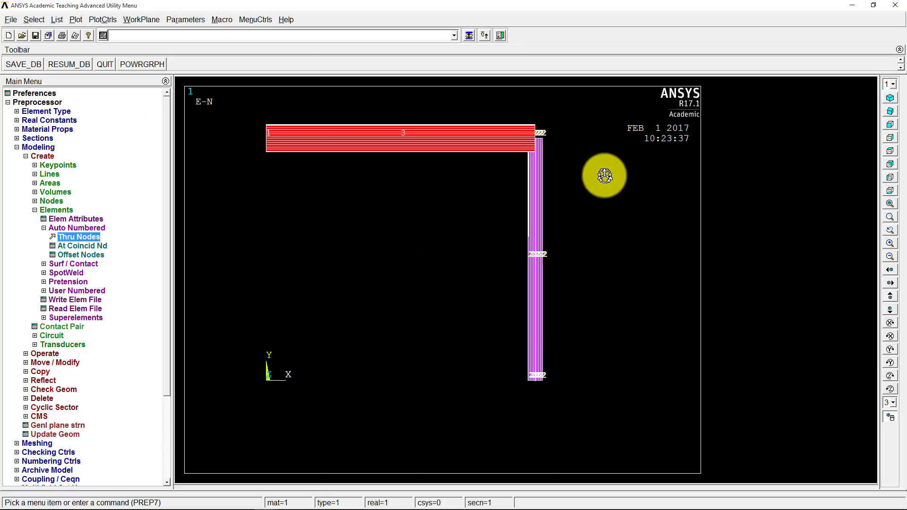
right_drag(603, 176, 564, 227)
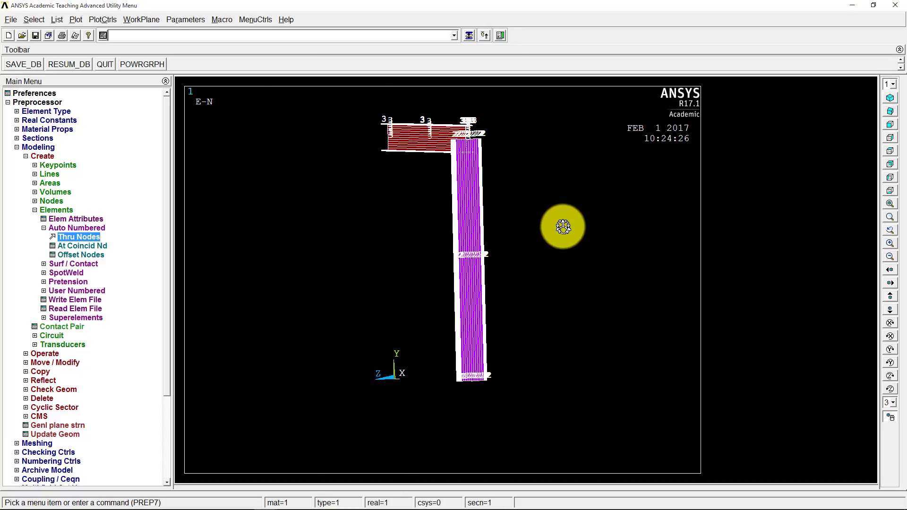
right_drag(561, 227, 615, 241)
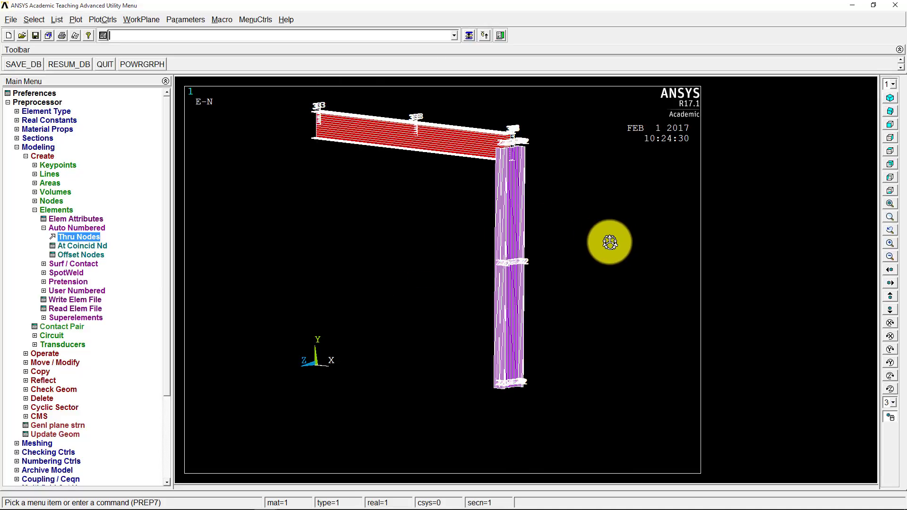
right_drag(611, 251, 605, 269)
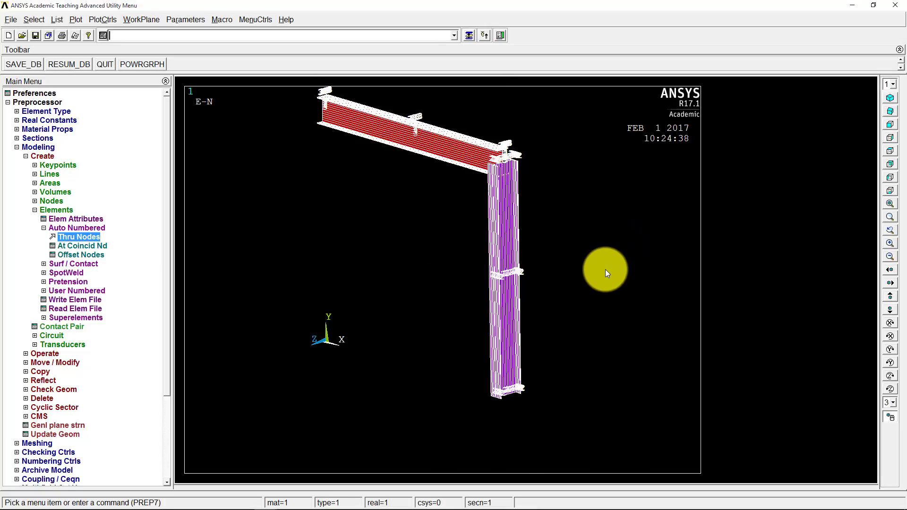